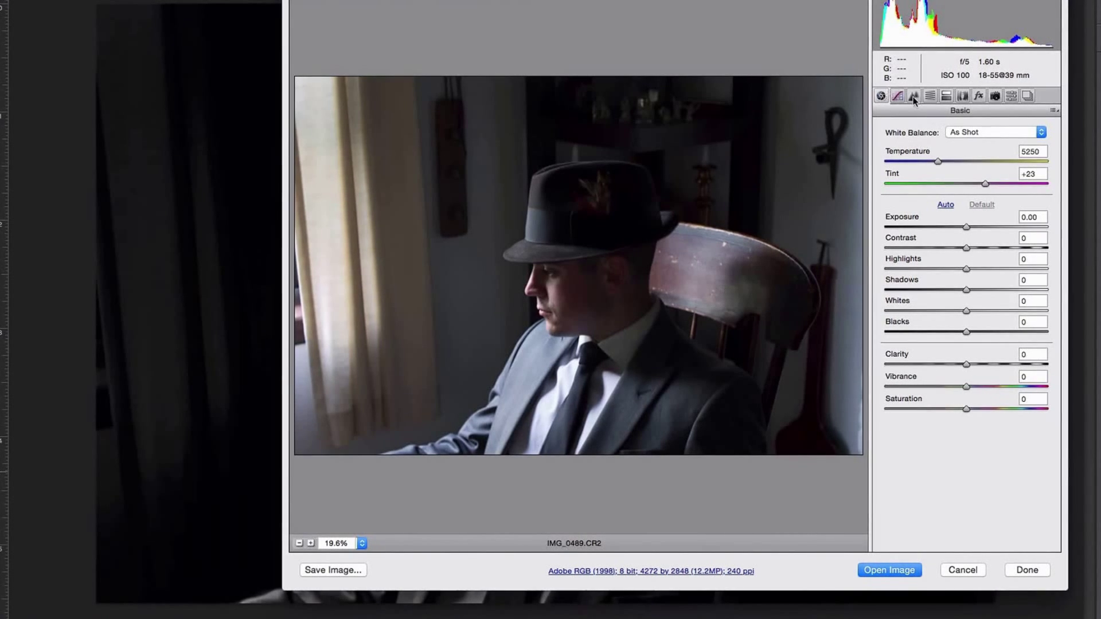
Compare the Daylight and Auto white balance settings, then return to As Shot.
left_click(1002, 132)
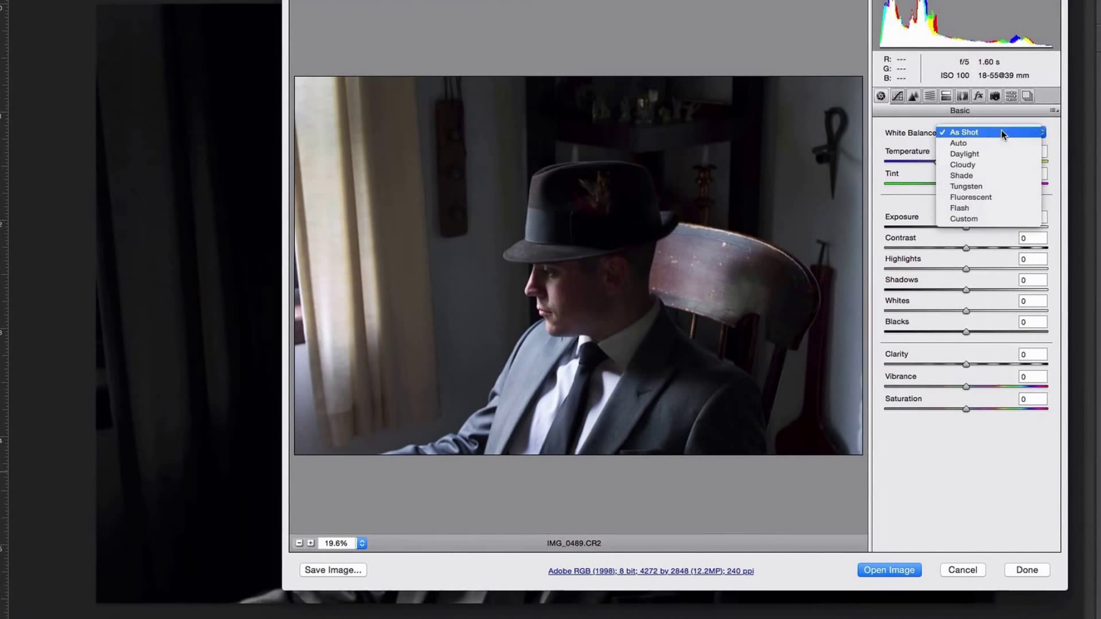
left_click(976, 154)
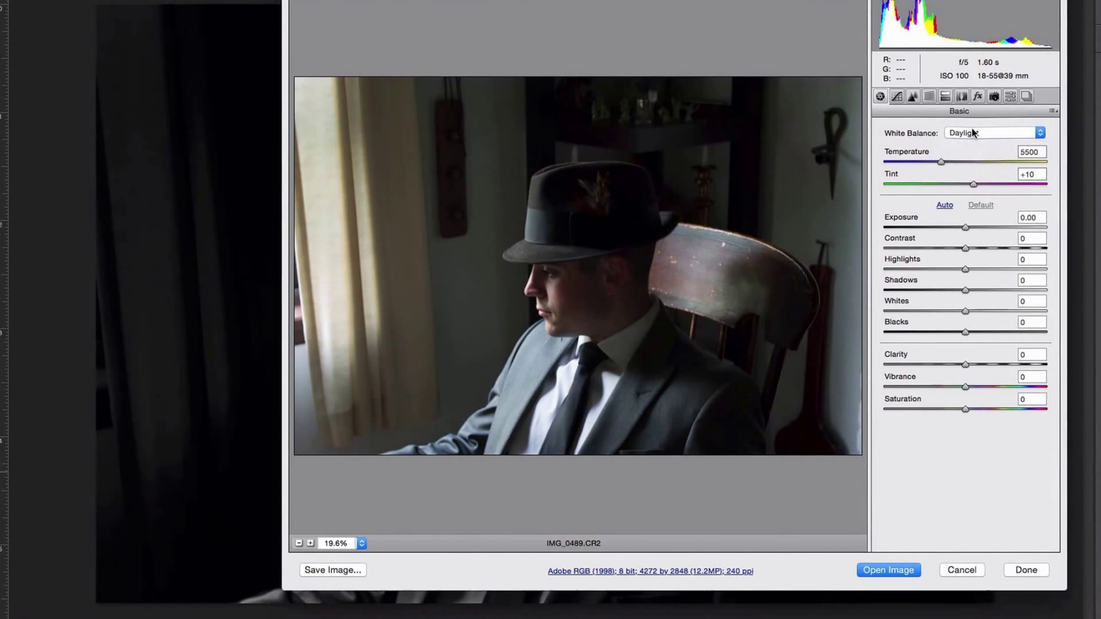
left_click(979, 134)
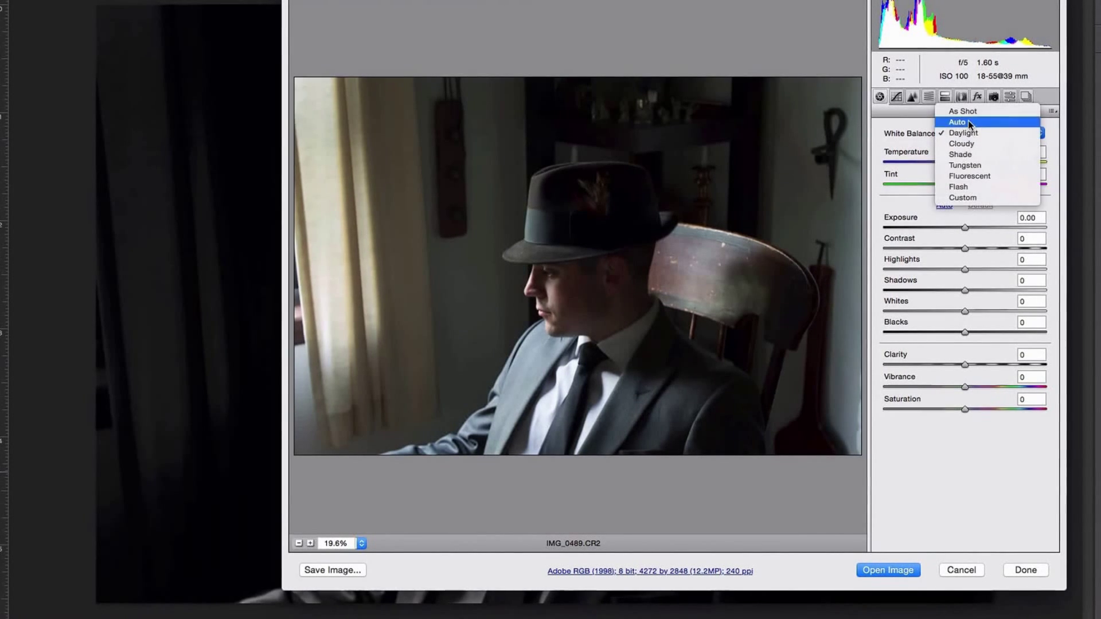
left_click(968, 122)
left_click(978, 133)
left_click(975, 122)
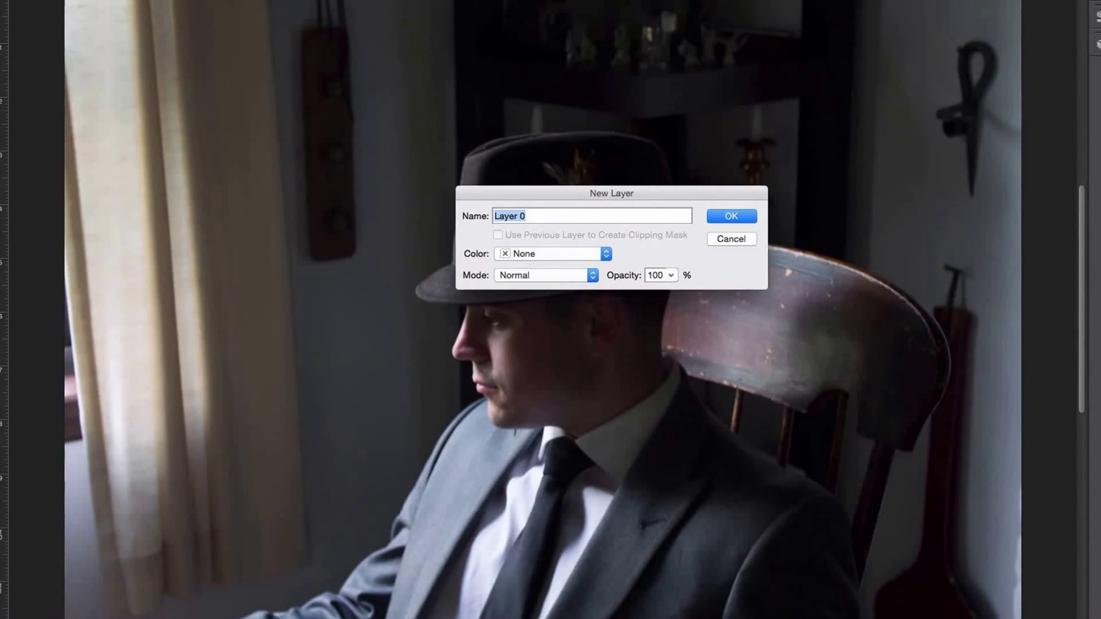
Name the new layer 'Back' and confirm it.
type("Back")
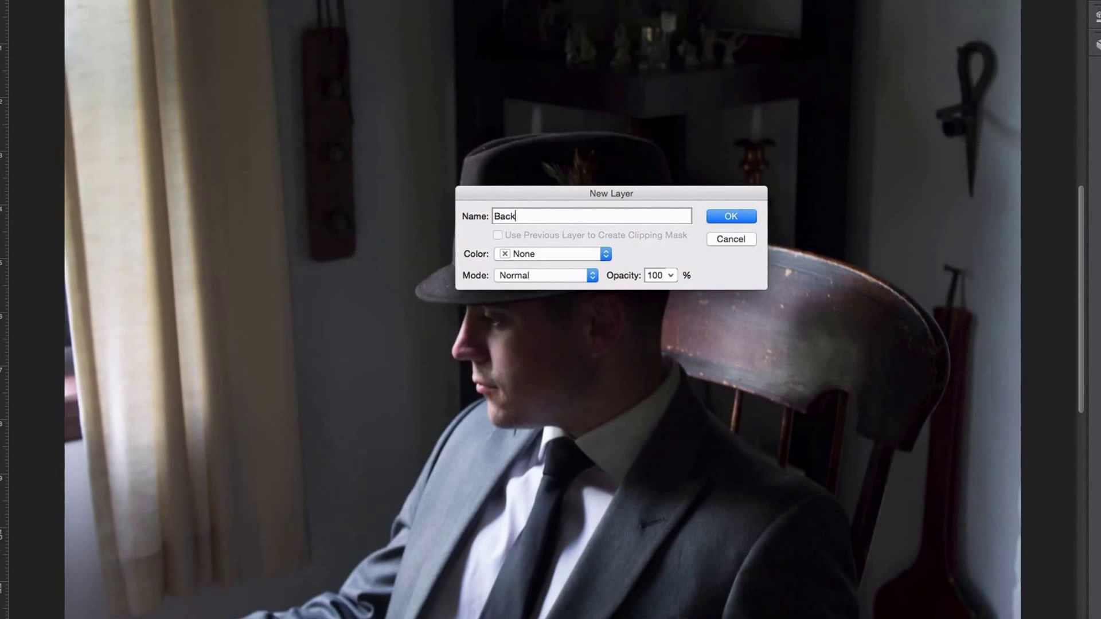
key("Return")
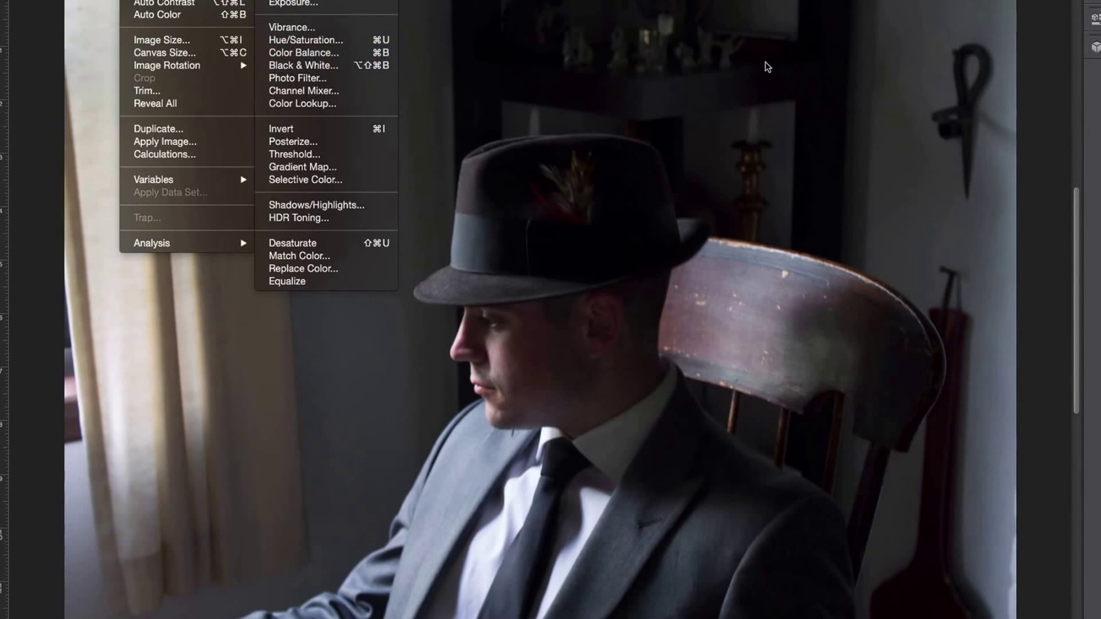
Apply the Darker Black & White preset and lower the Cyans slider to -15.
key("Escape")
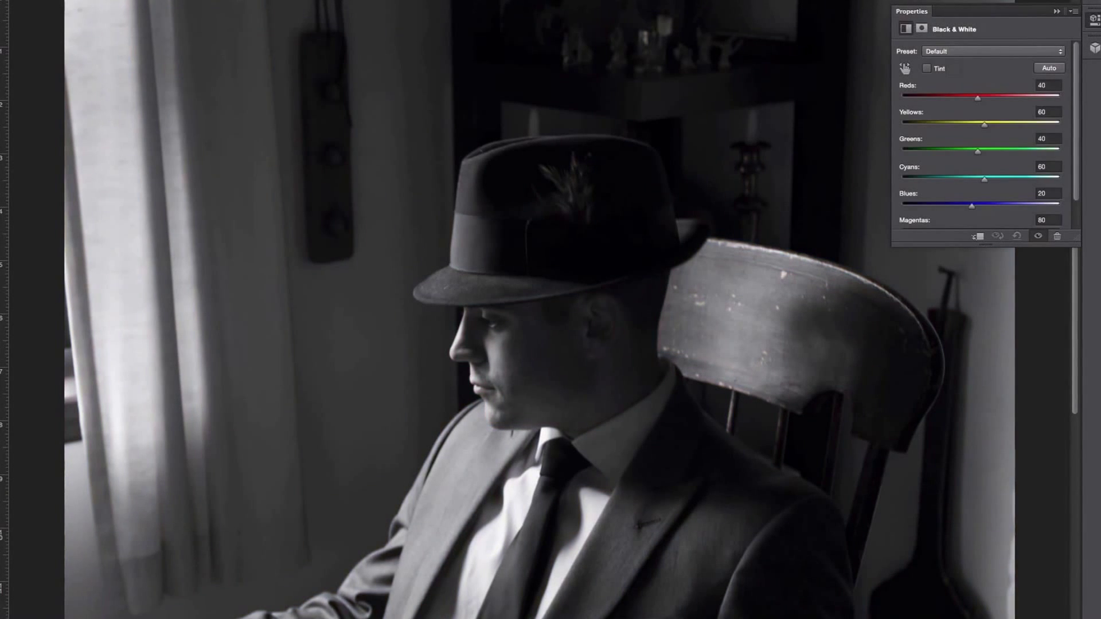
left_click(982, 51)
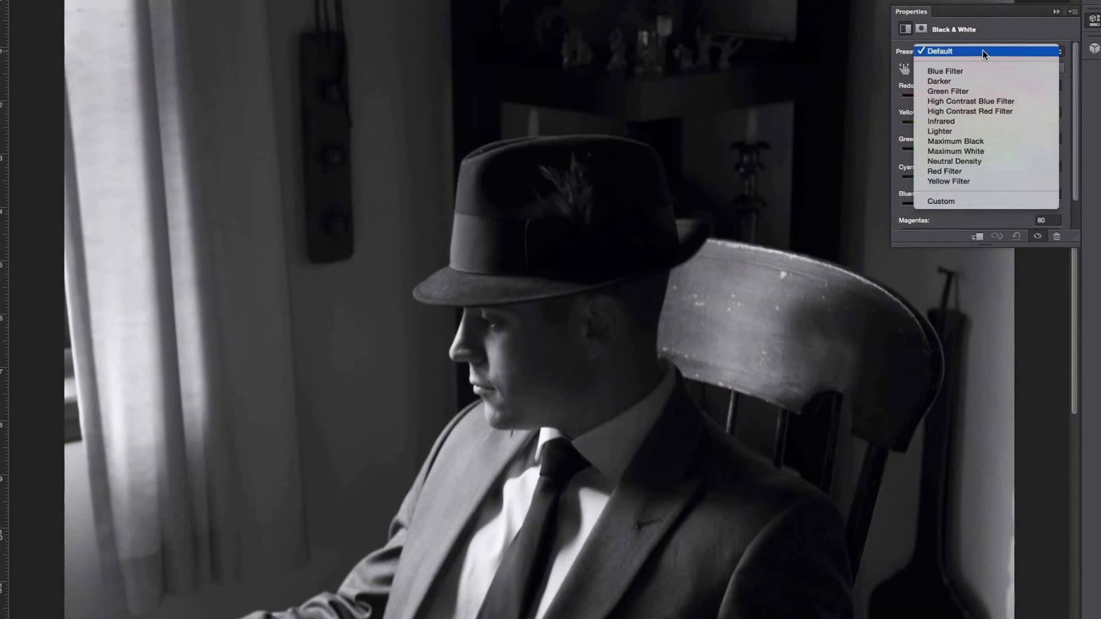
left_click(966, 81)
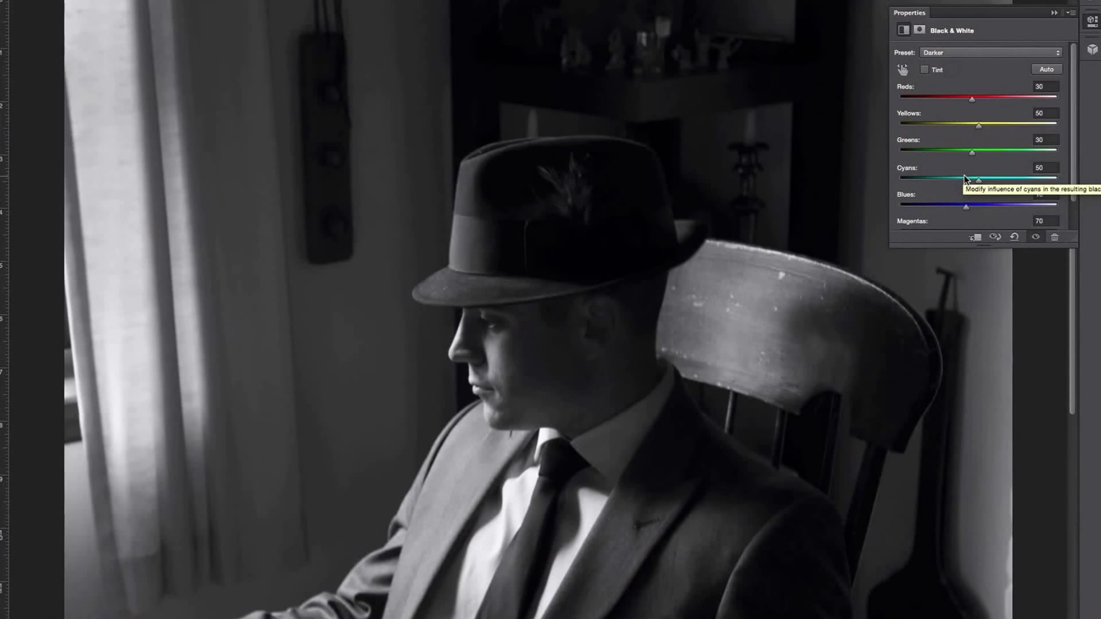
scroll(1037, 165, "down", 2)
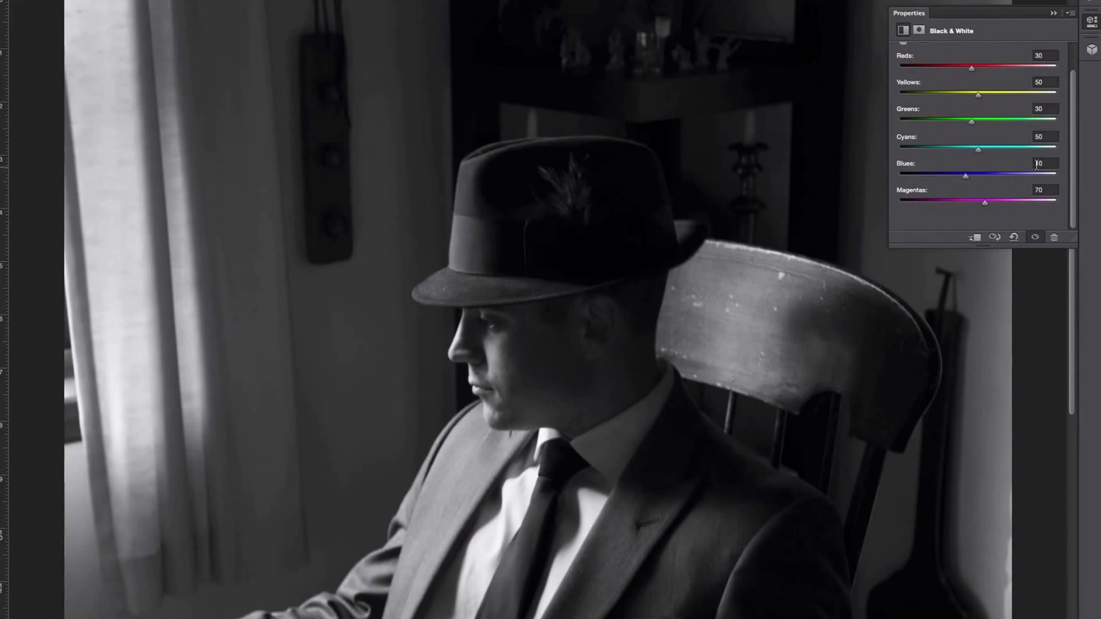
scroll(998, 188, "up", 2)
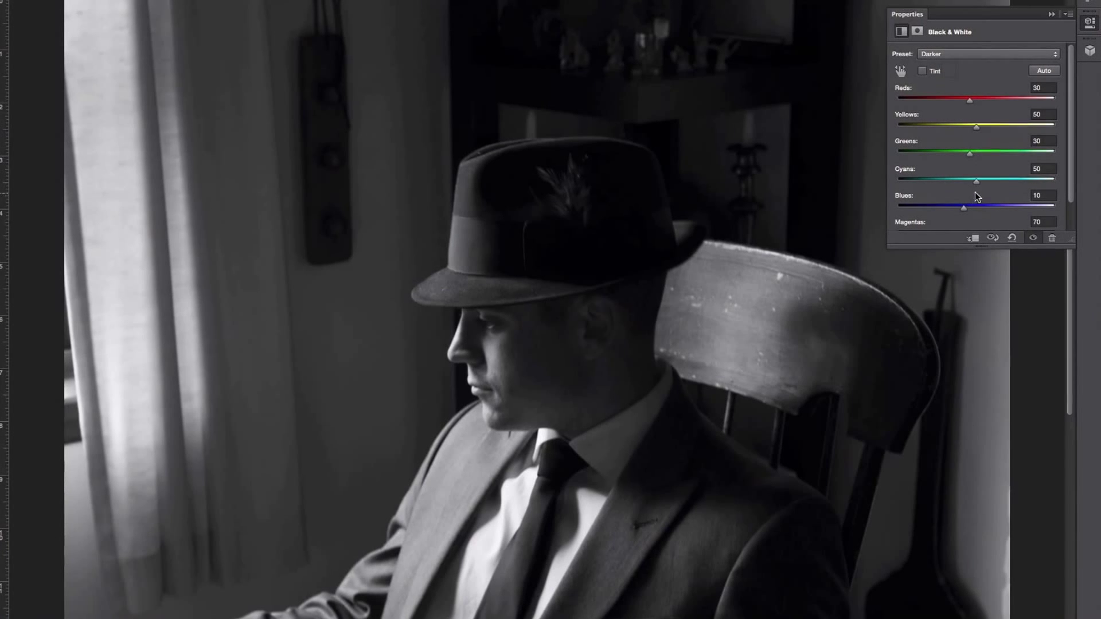
mouse_move(975, 184)
left_mouse_down()
mouse_move(950, 182)
mouse_move(966, 182)
left_mouse_up()
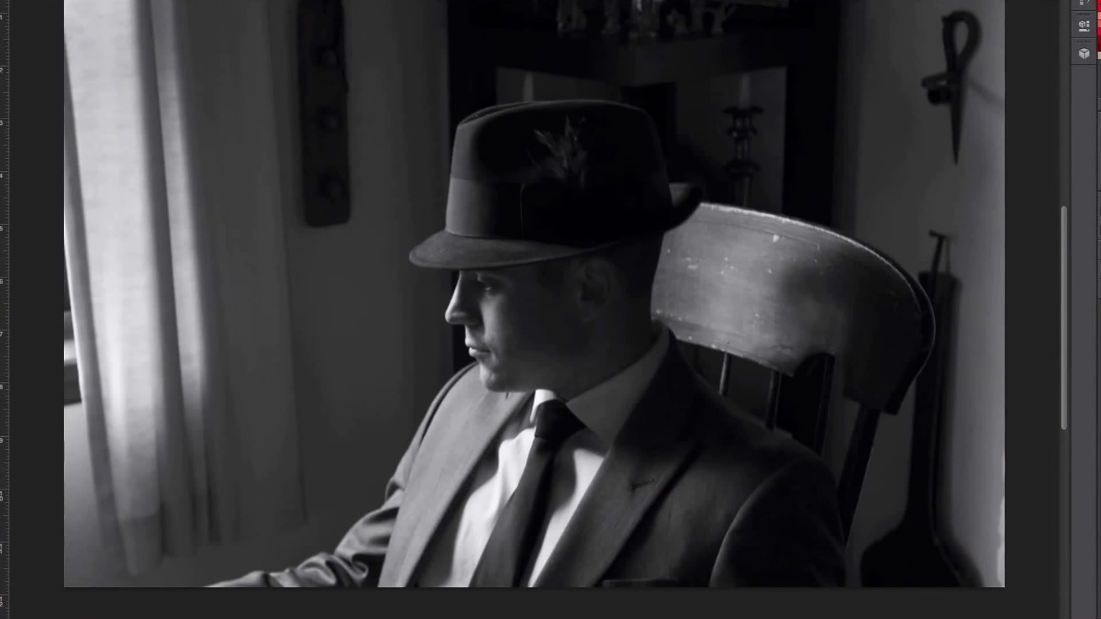
With Quick Selection, select the background left and right of the man, subtracting his face and hat brim.
right_click(2, 56)
left_click(46, 53)
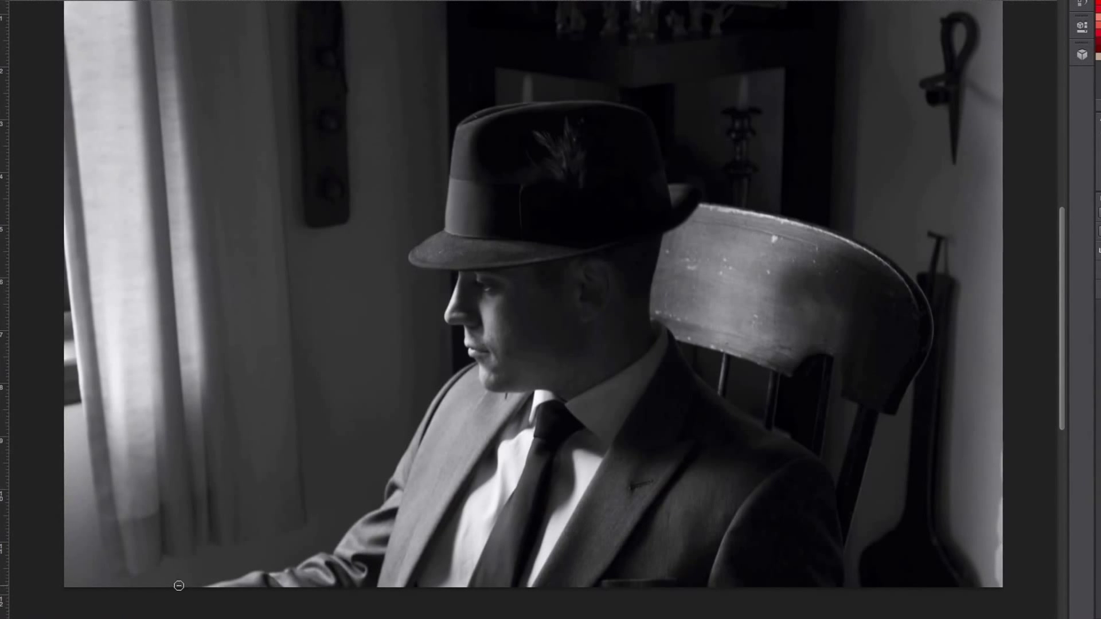
mouse_move(178, 586)
left_mouse_down()
mouse_move(270, 511)
mouse_move(341, 411)
mouse_move(353, 261)
left_mouse_up()
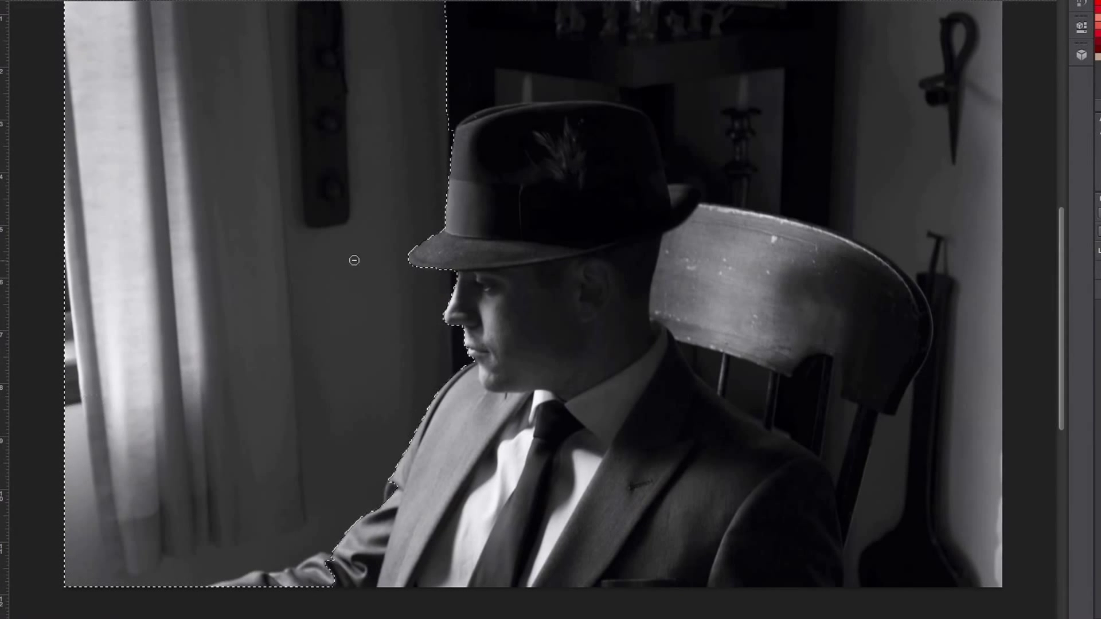
mouse_move(814, 69)
left_mouse_down()
mouse_move(835, 115)
mouse_move(853, 260)
mouse_move(835, 463)
left_mouse_up()
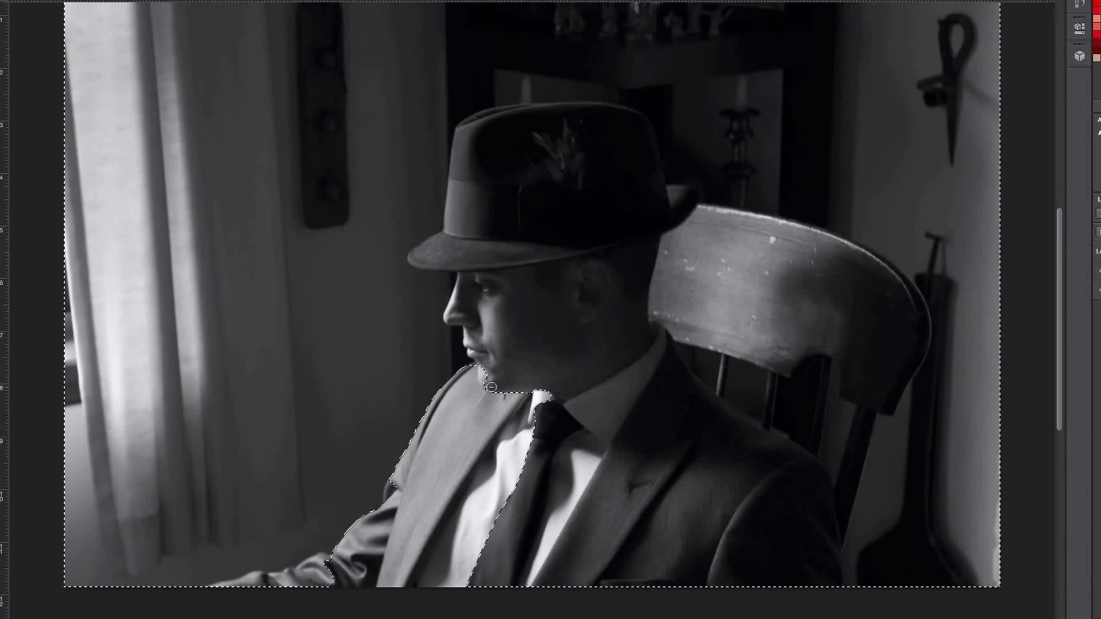
mouse_move(491, 387)
left_mouse_down()
mouse_move(455, 339)
mouse_move(472, 292)
mouse_move(446, 238)
mouse_move(454, 175)
mouse_move(523, 149)
mouse_move(646, 152)
mouse_move(649, 215)
mouse_move(663, 231)
mouse_move(688, 186)
mouse_move(634, 321)
mouse_move(637, 352)
mouse_move(747, 482)
mouse_move(772, 542)
left_mouse_up()
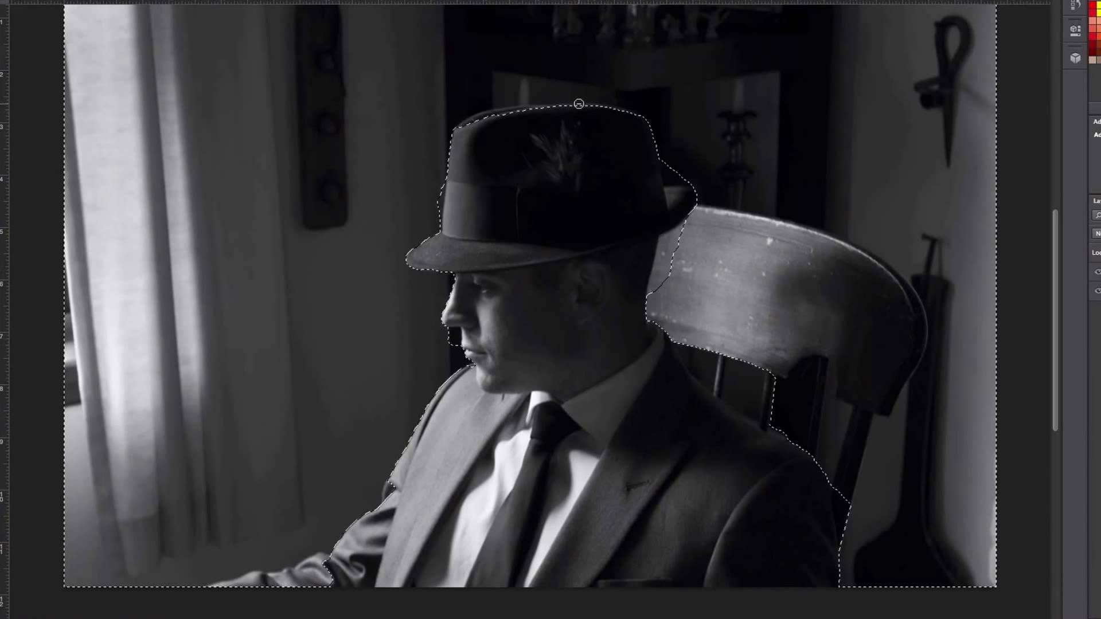
Trim the jacket, the chair beside the head and the hat brim's edge from the selection.
left_click(241, 0)
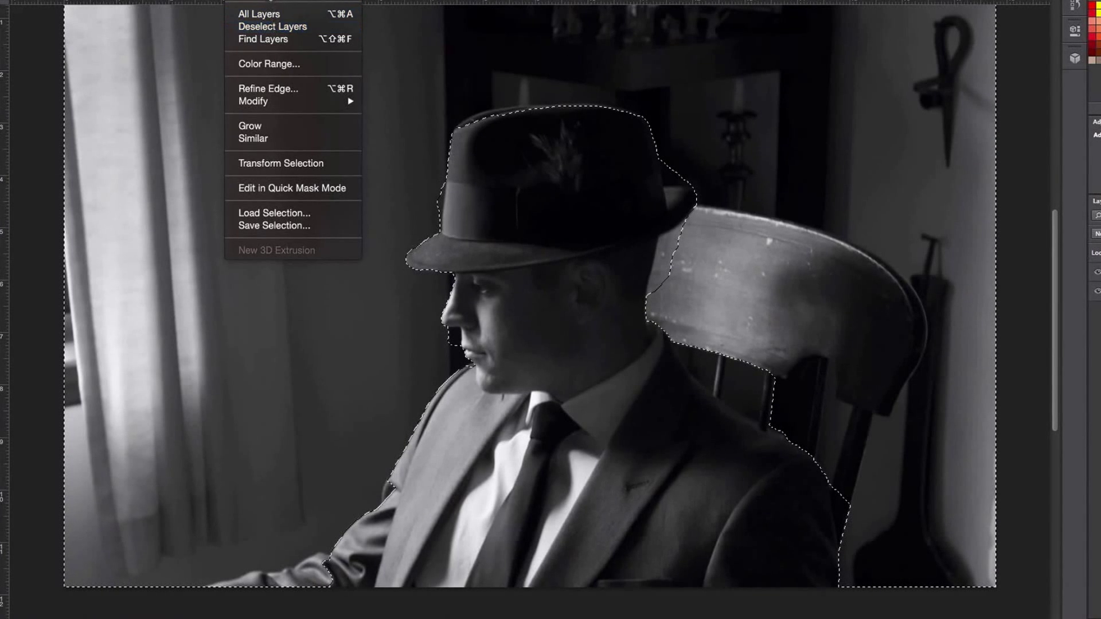
left_click(369, 179)
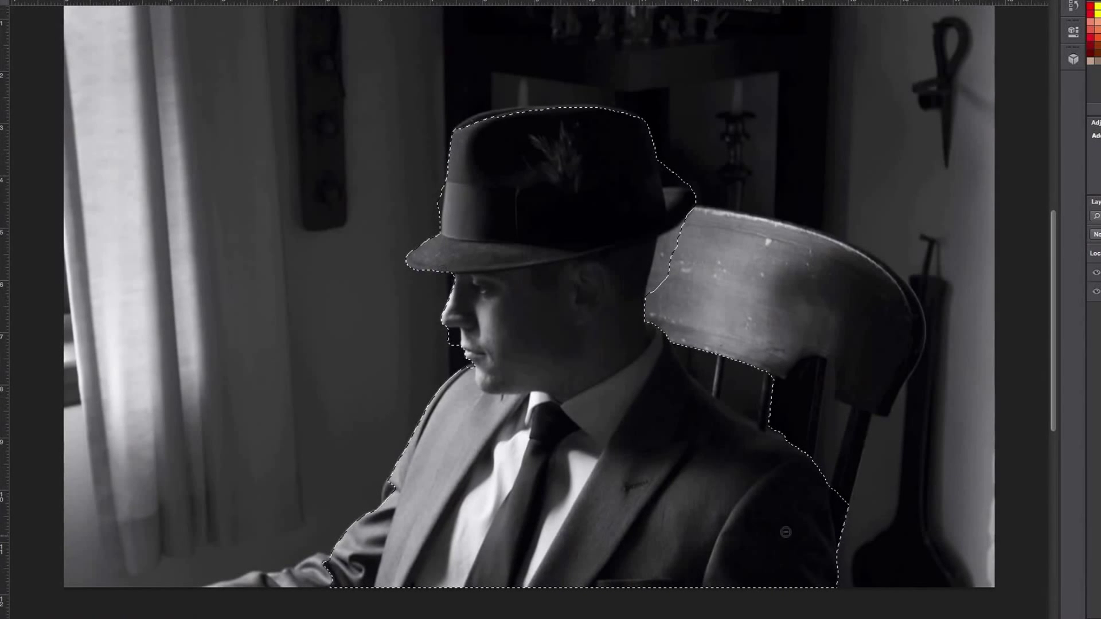
mouse_move(681, 342)
left_mouse_down()
mouse_move(711, 375)
mouse_move(745, 387)
left_mouse_up()
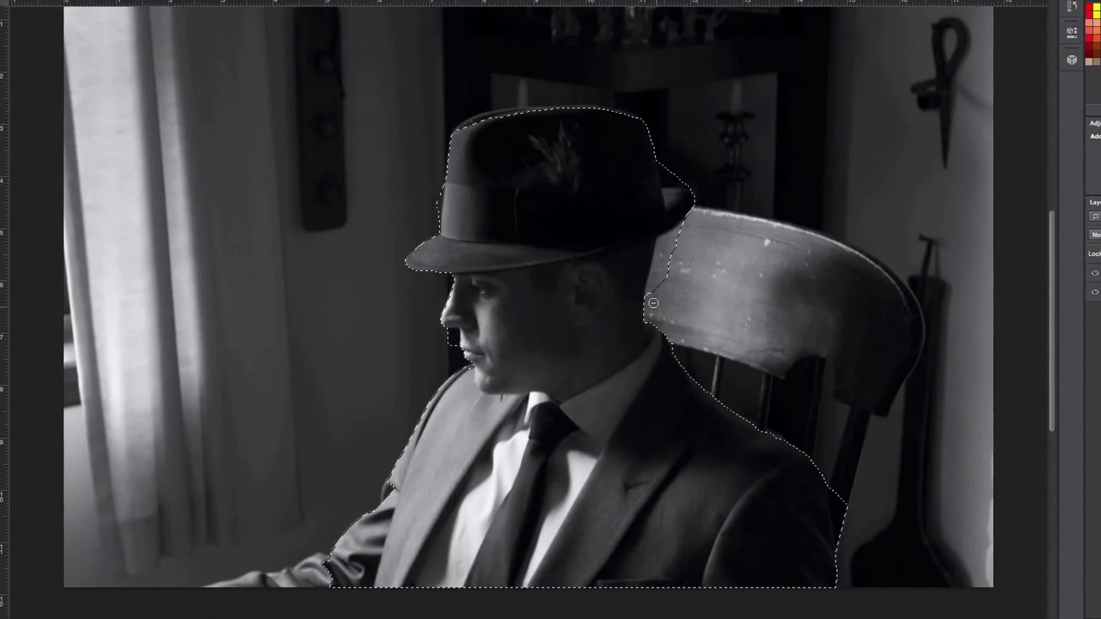
left_click_drag(653, 285, 653, 274)
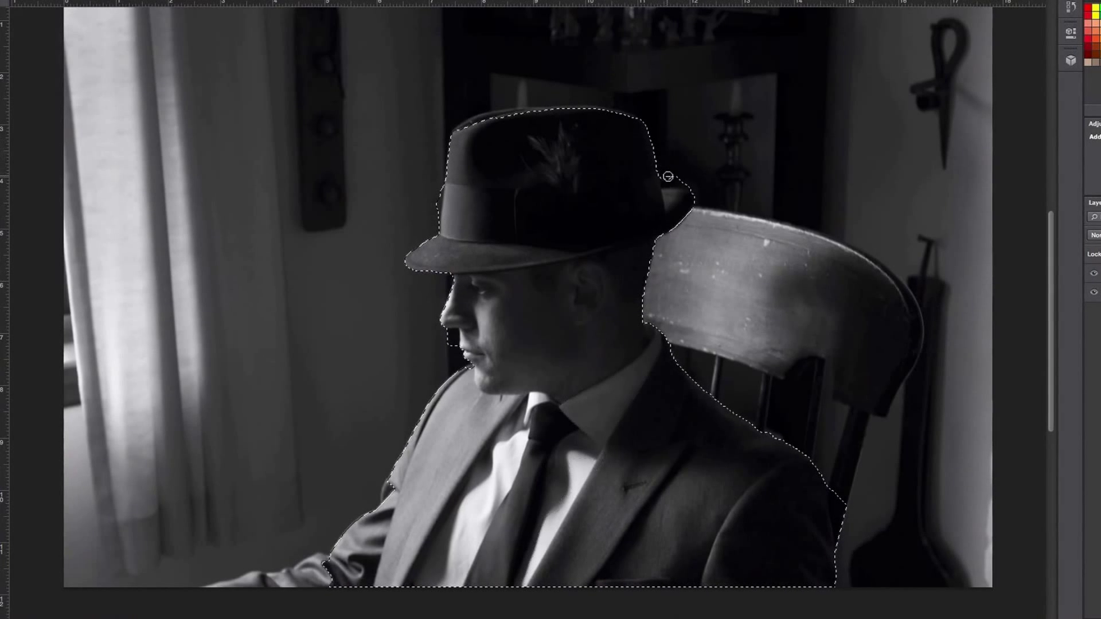
left_click_drag(668, 177, 672, 183)
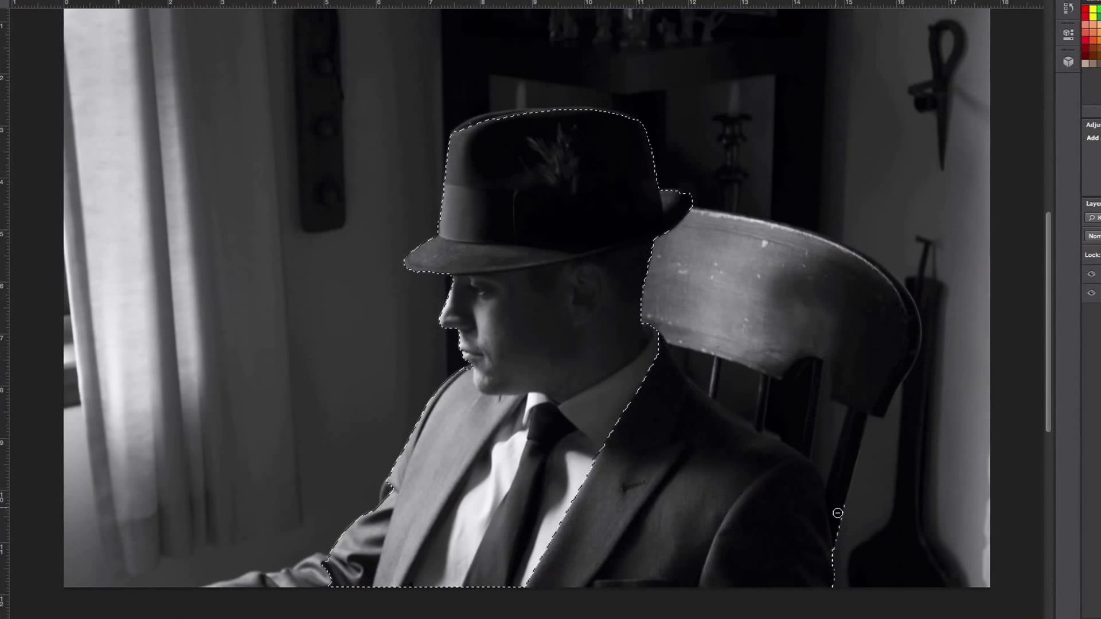
Undo a bad chair subtraction, then add the hand area and the jacket's left edge.
mouse_move(837, 513)
left_mouse_down()
mouse_move(885, 492)
mouse_move(830, 462)
left_mouse_up()
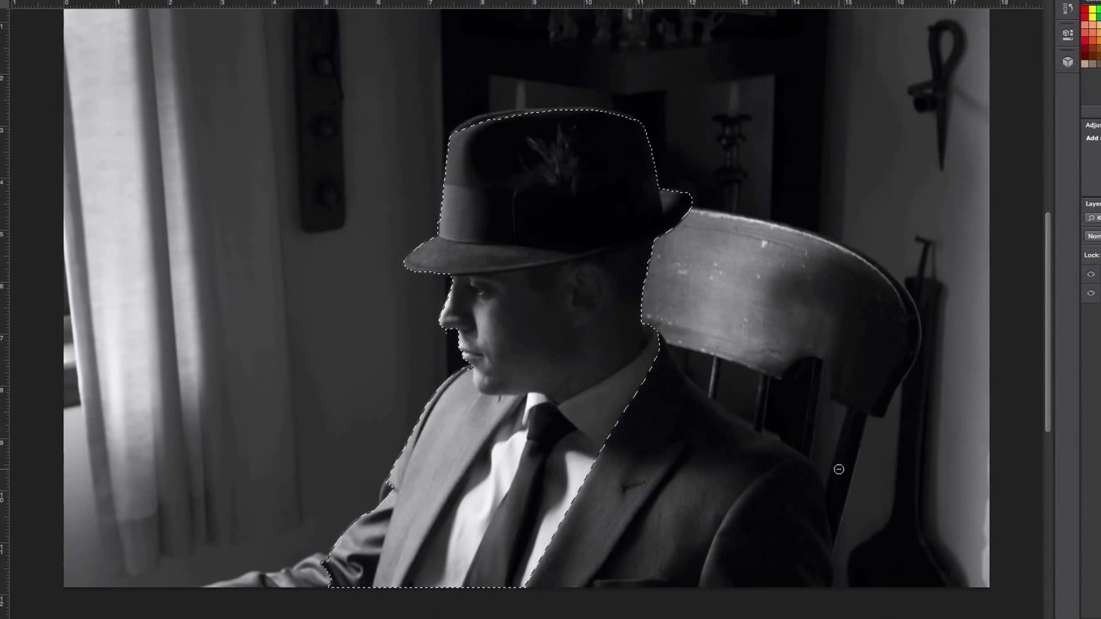
key("ctrl+z")
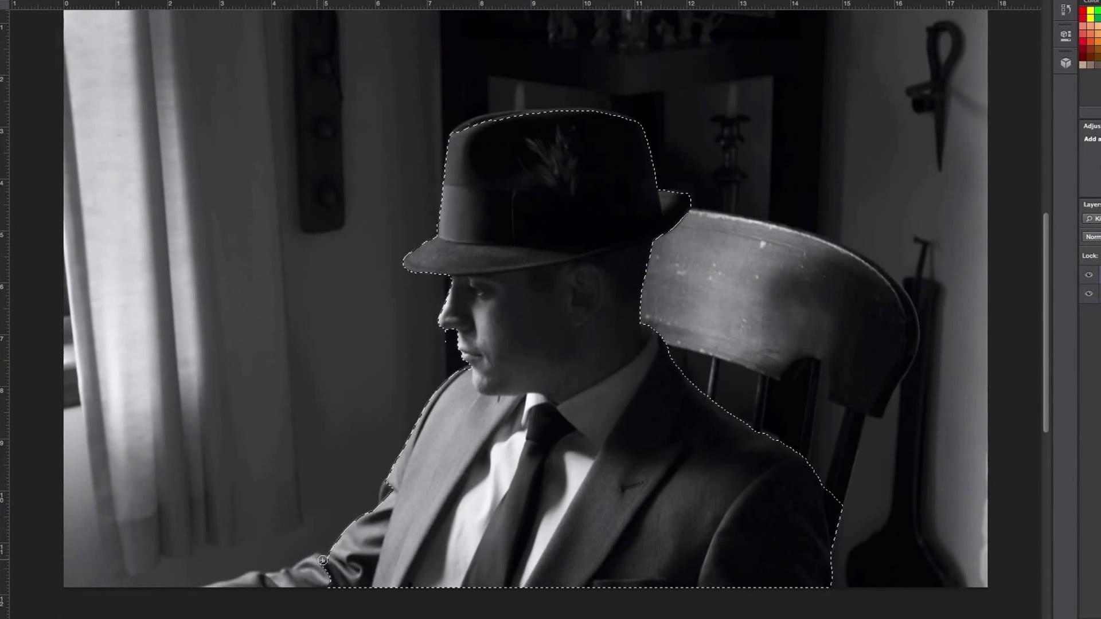
left_click_drag(323, 561, 298, 563)
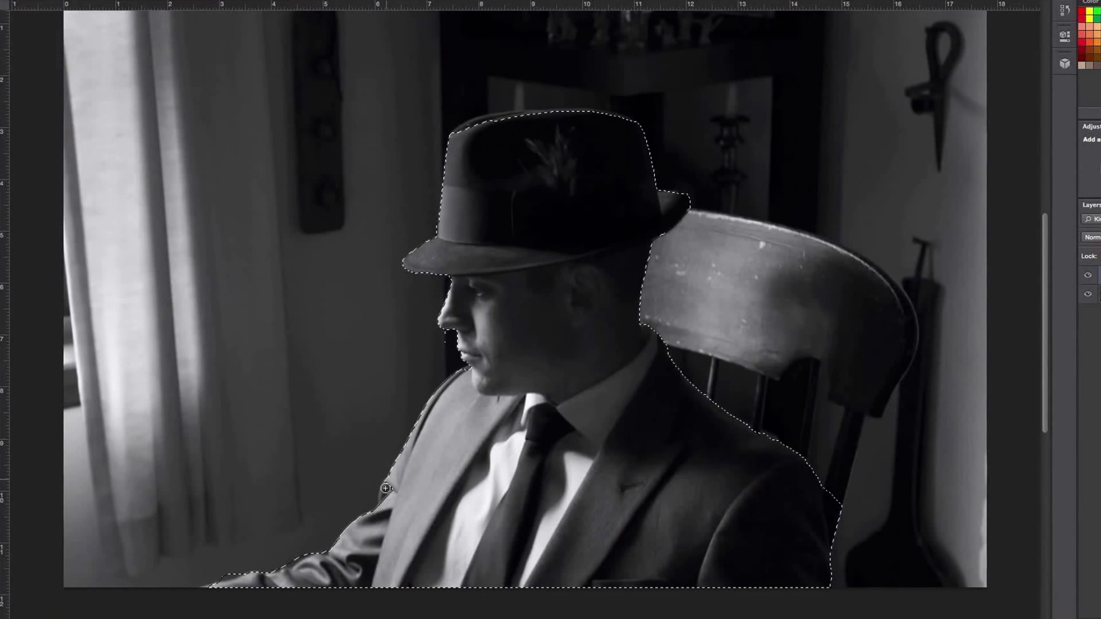
left_click_drag(386, 488, 382, 497)
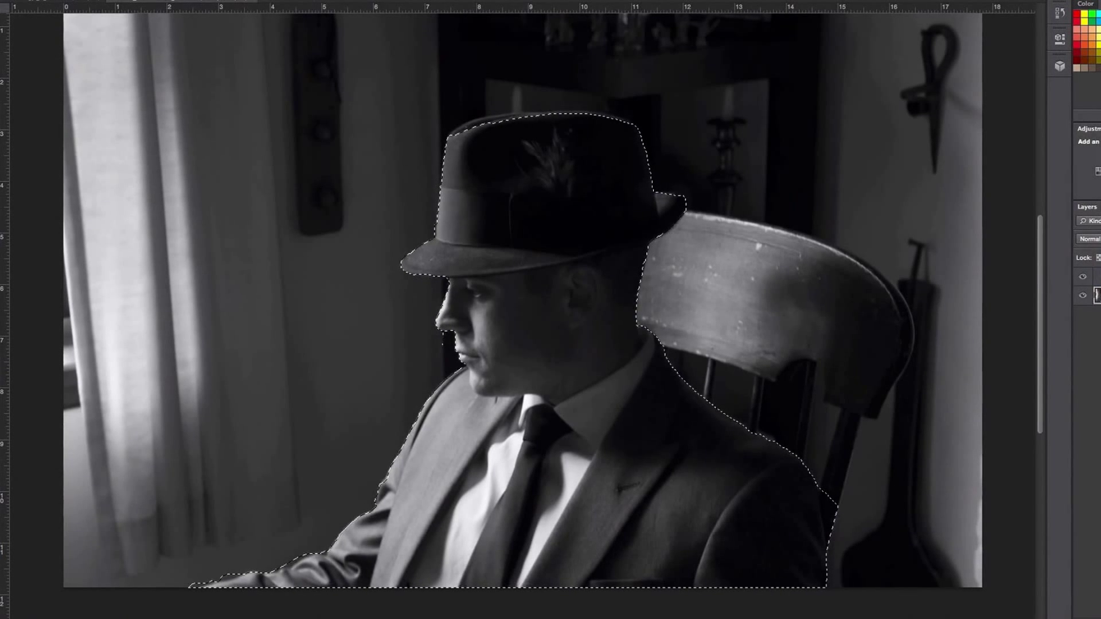
Convert Back to a smart object and touch up the selection above the hat and along the jacket's right side.
right_click(1090, 295)
left_click(1047, 253)
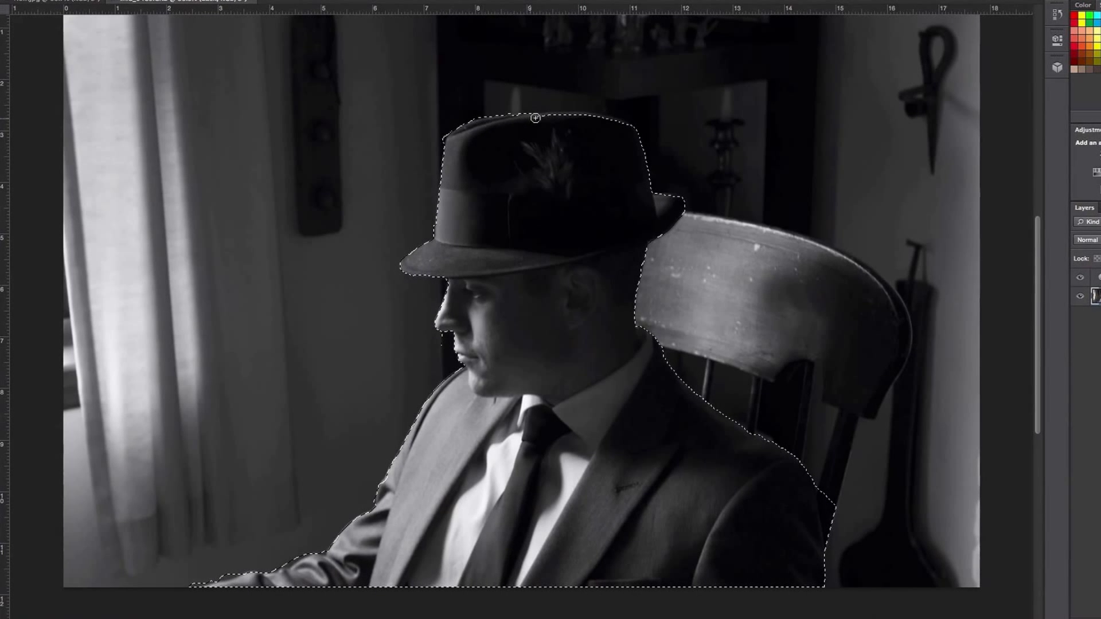
left_click_drag(588, 114, 617, 119)
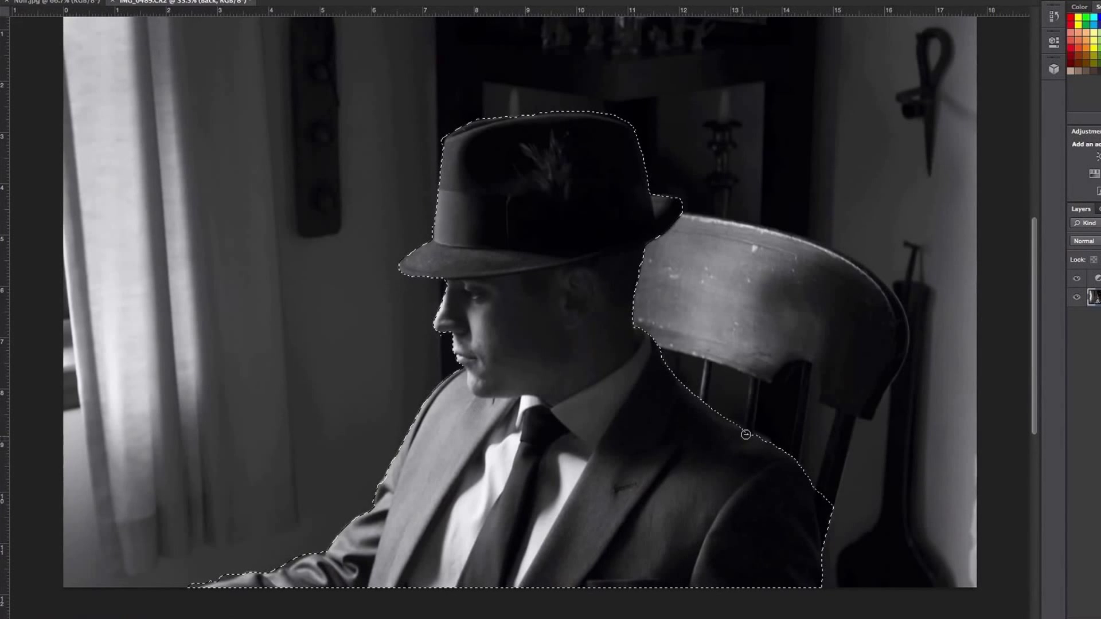
left_click_drag(833, 500, 840, 532)
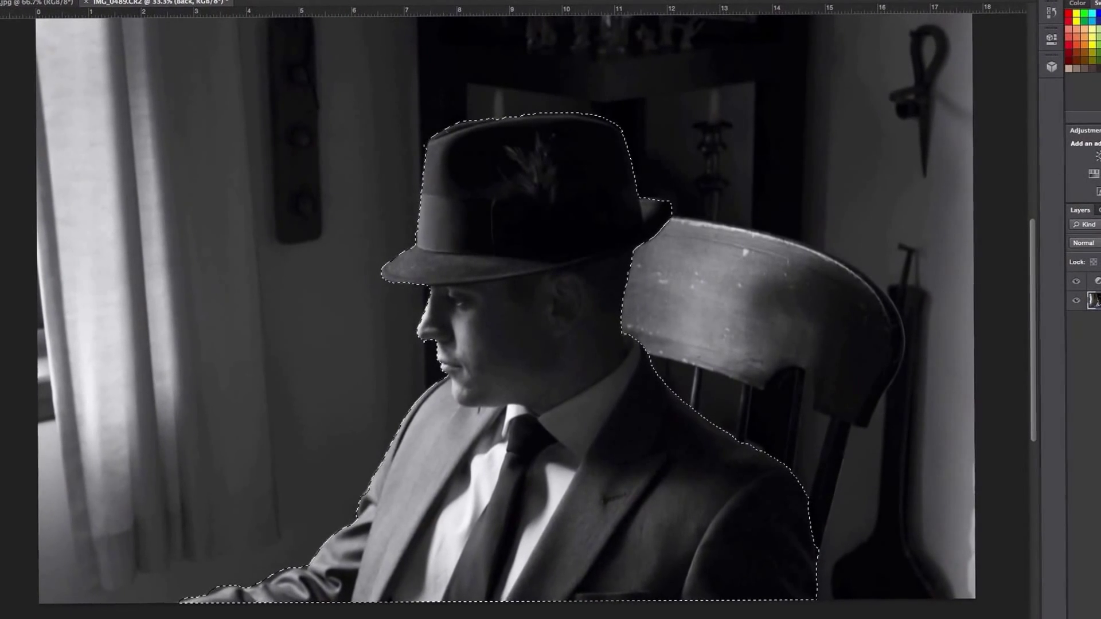
Refine the selection edge with a 4.4 px feather and output it to a new layer.
key("super+alt+r")
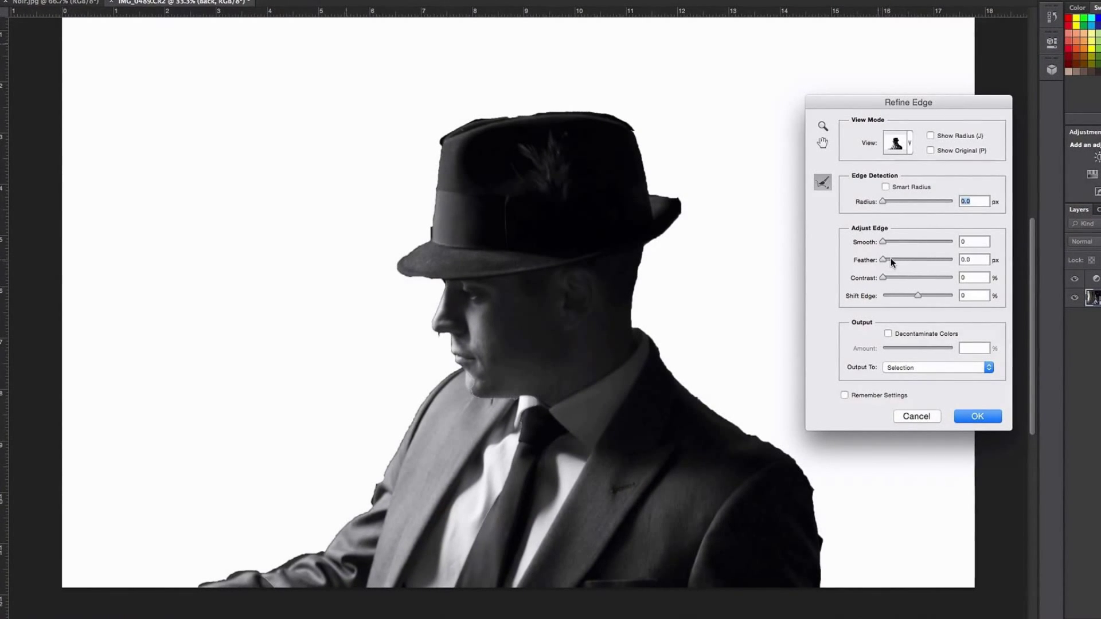
left_click_drag(884, 260, 893, 260)
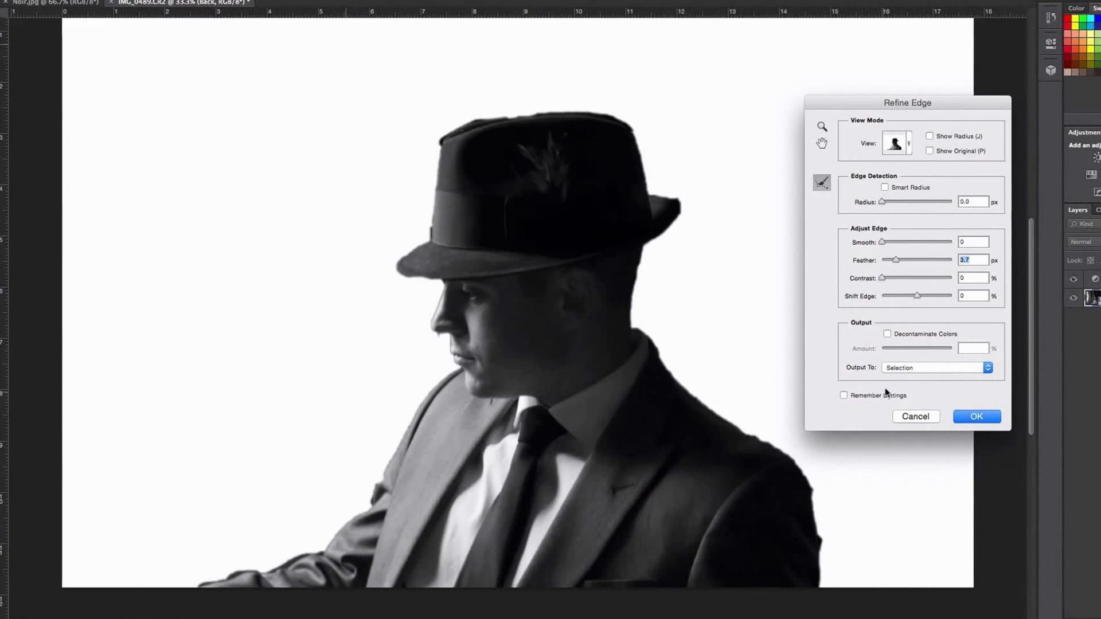
left_click(950, 369)
left_click(949, 385)
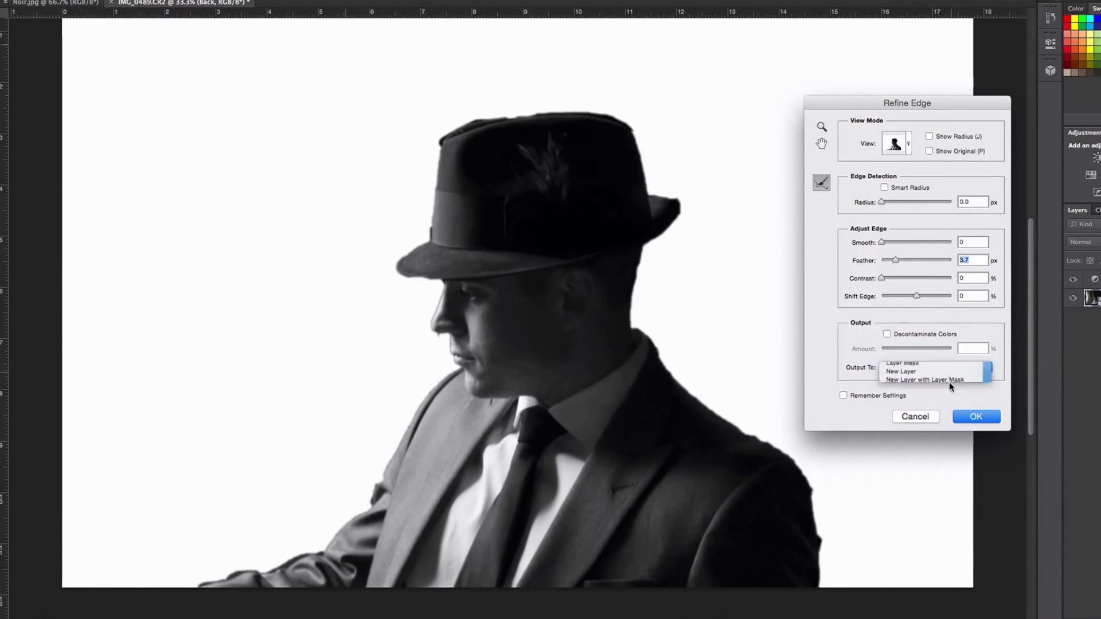
left_click(975, 417)
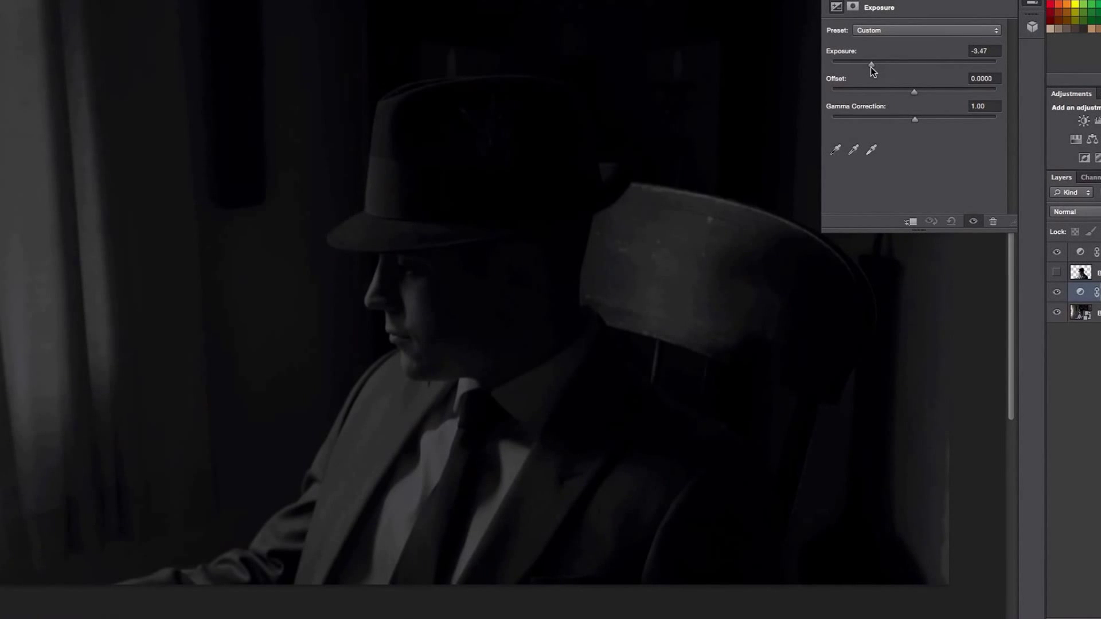
Drag the background exposure down to about -4.54, toggling the cutout layer to compare.
left_click_drag(869, 67, 868, 68)
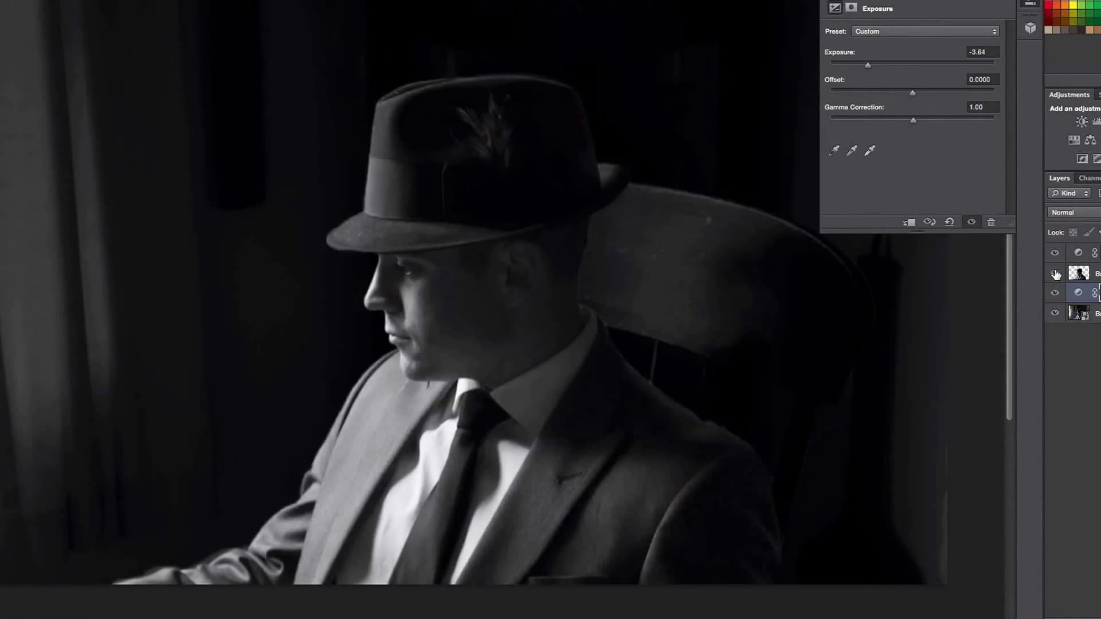
left_click(1056, 273)
left_click(1056, 274)
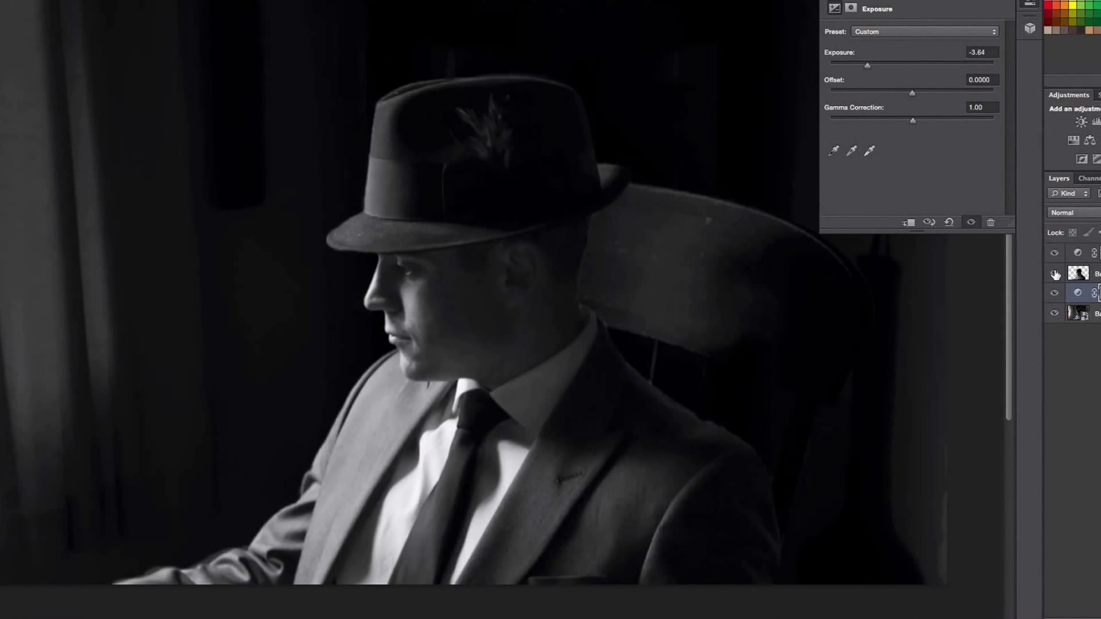
left_click(1055, 274)
left_click(1055, 274)
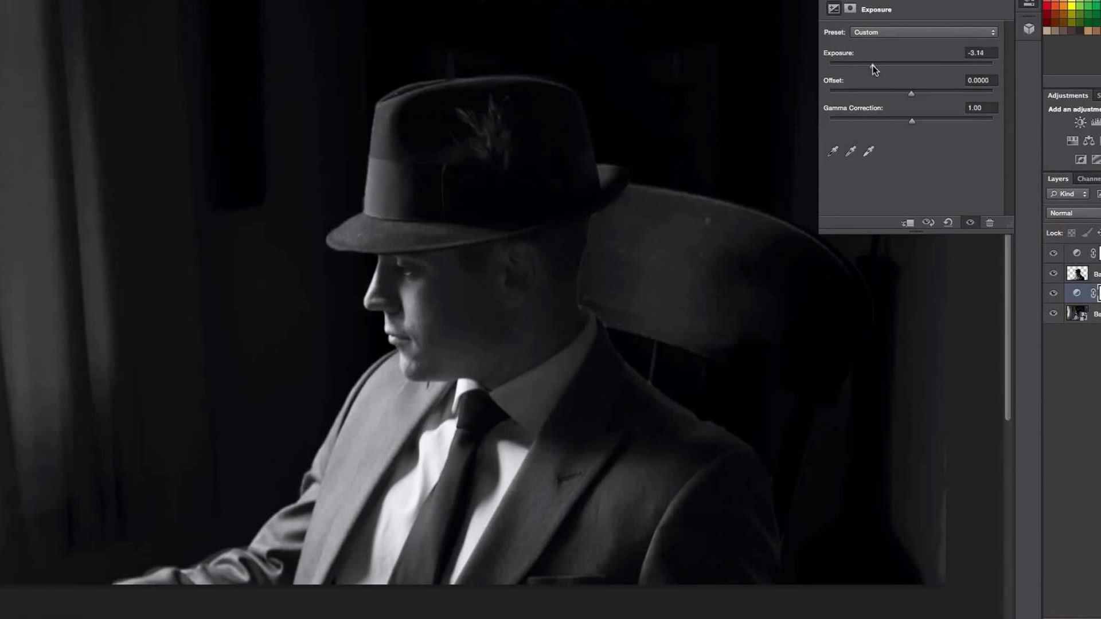
left_click_drag(873, 65, 858, 67)
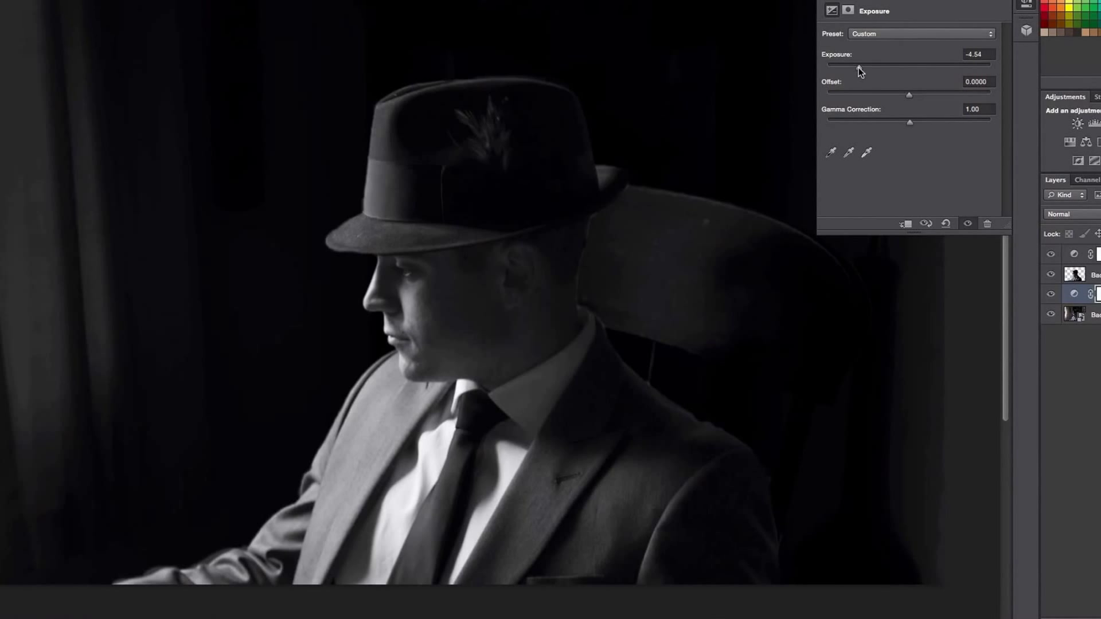
Deselect the exposure adjustment layer and close the empty Properties panel.
left_click(1077, 304)
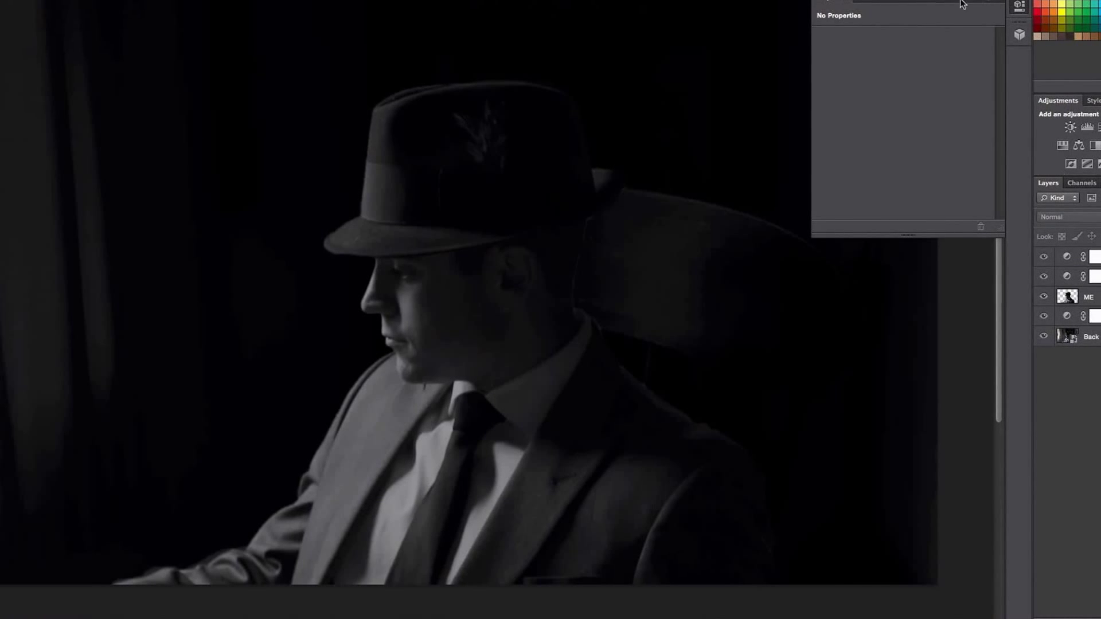
left_click(980, 2)
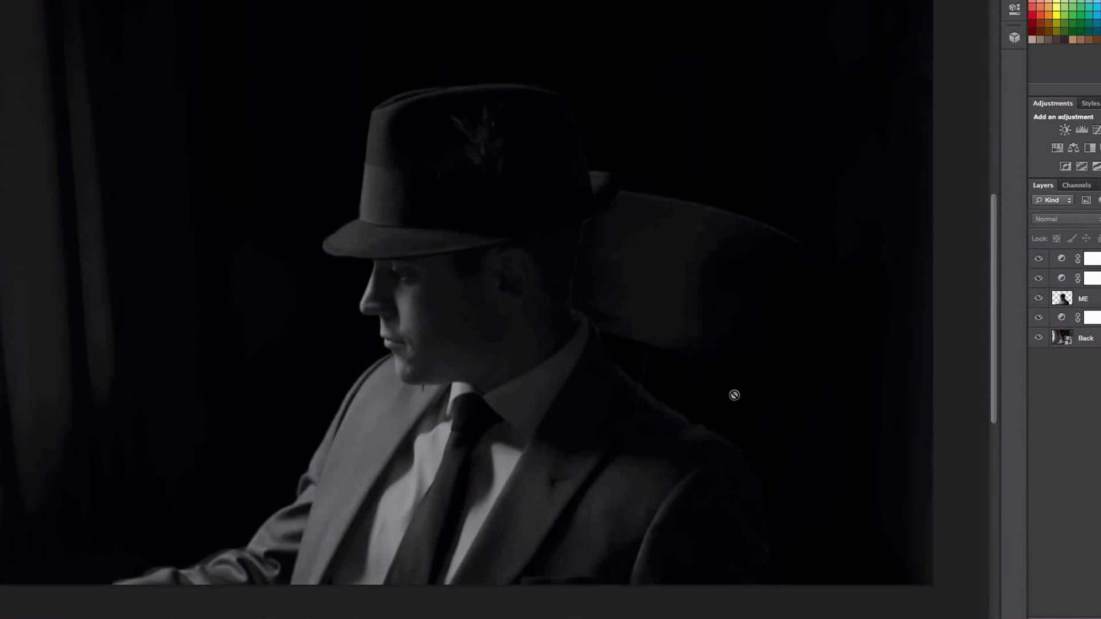
left_click(1084, 278)
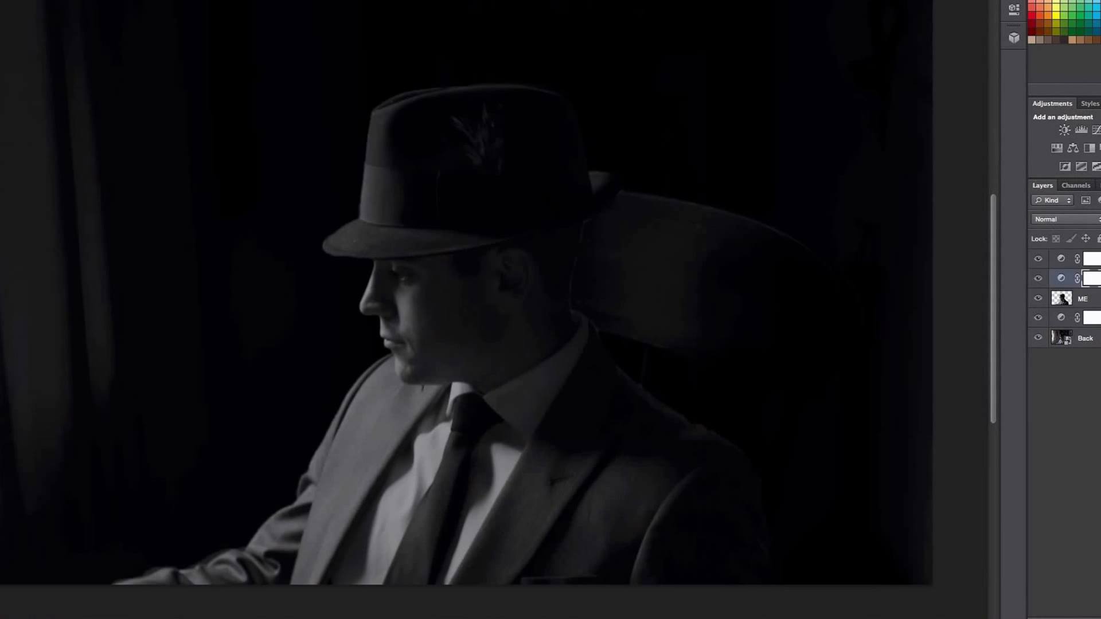
double_click(1092, 280)
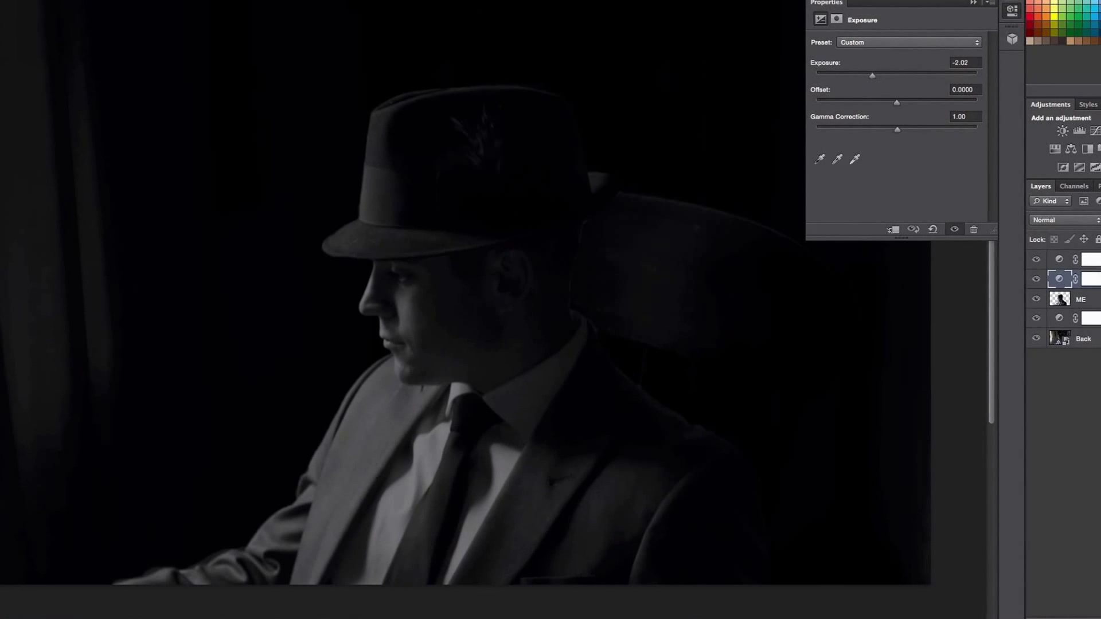
key("ctrl+alt+shift+a")
left_click(971, 4)
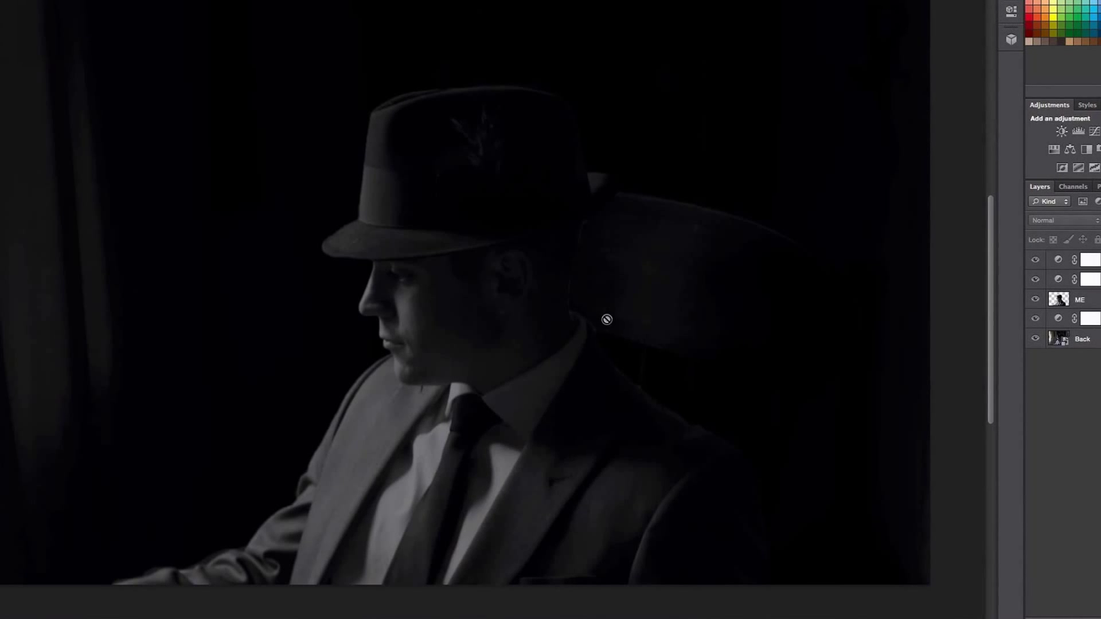
left_click(255, 210)
left_click(621, 156)
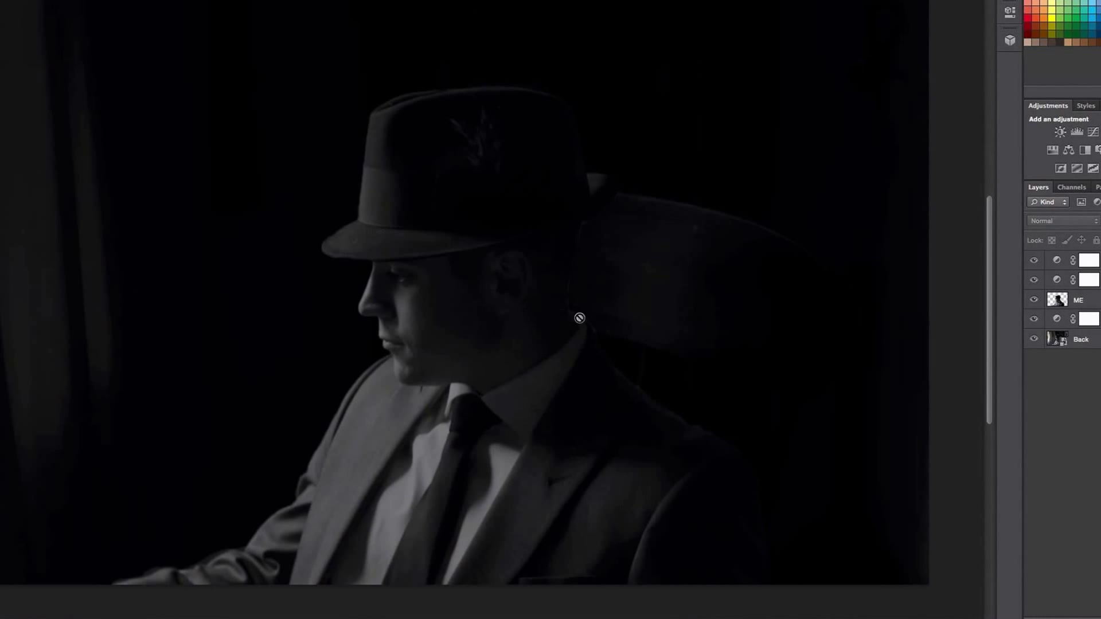
left_click(580, 317)
left_click(611, 161)
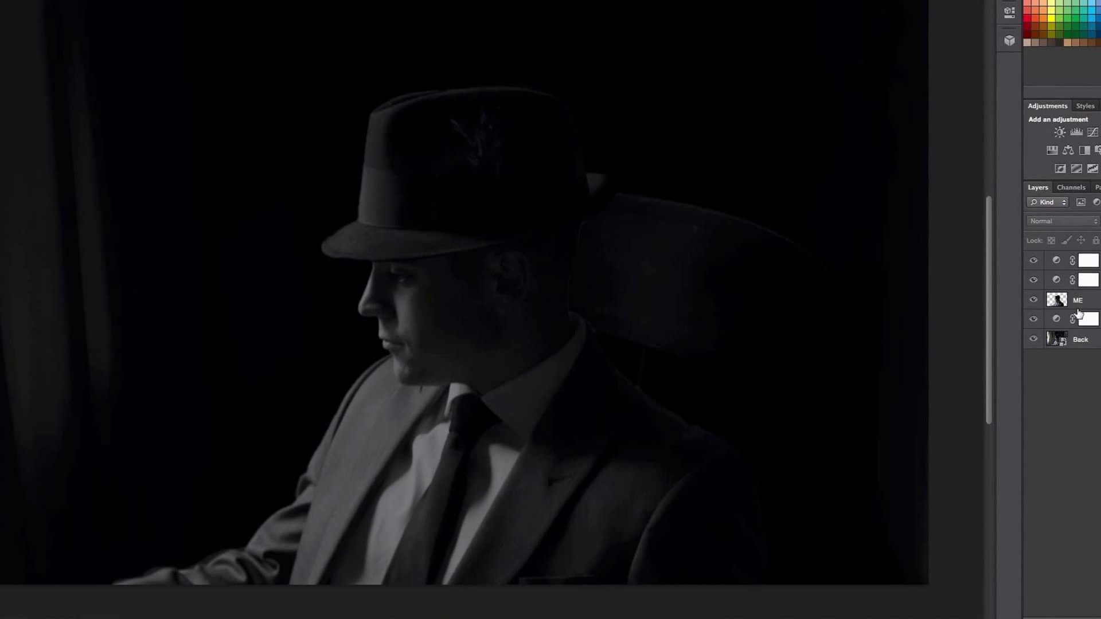
Select the ME layer.
left_click(1080, 300)
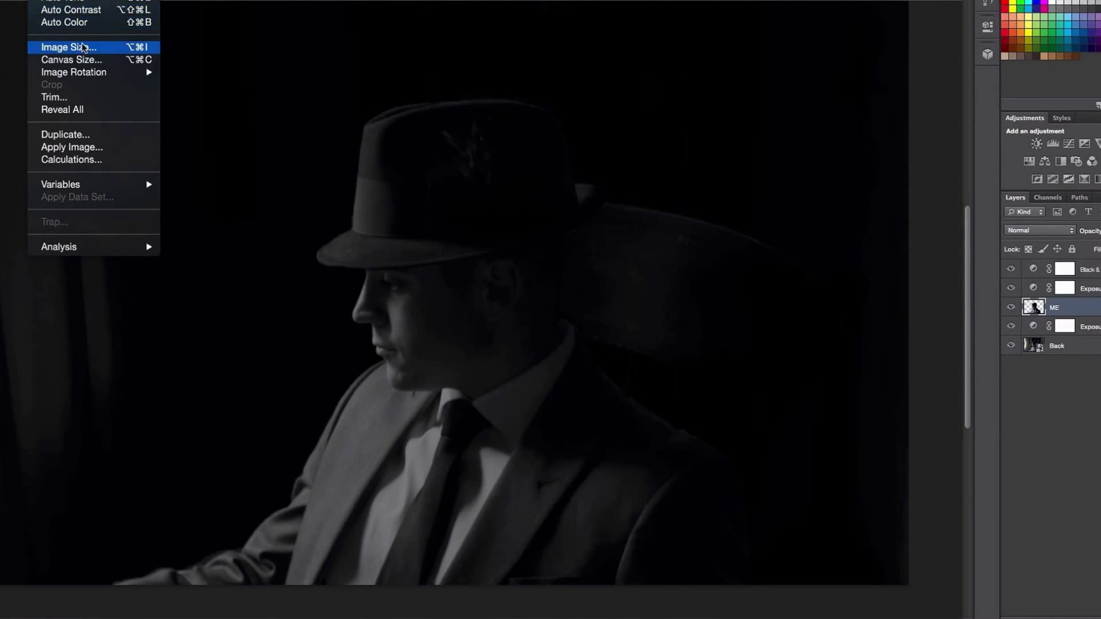
Resize the portrait from 4272 × 2848 to 2000 × 1333 pixels in Image Size.
left_click(83, 47)
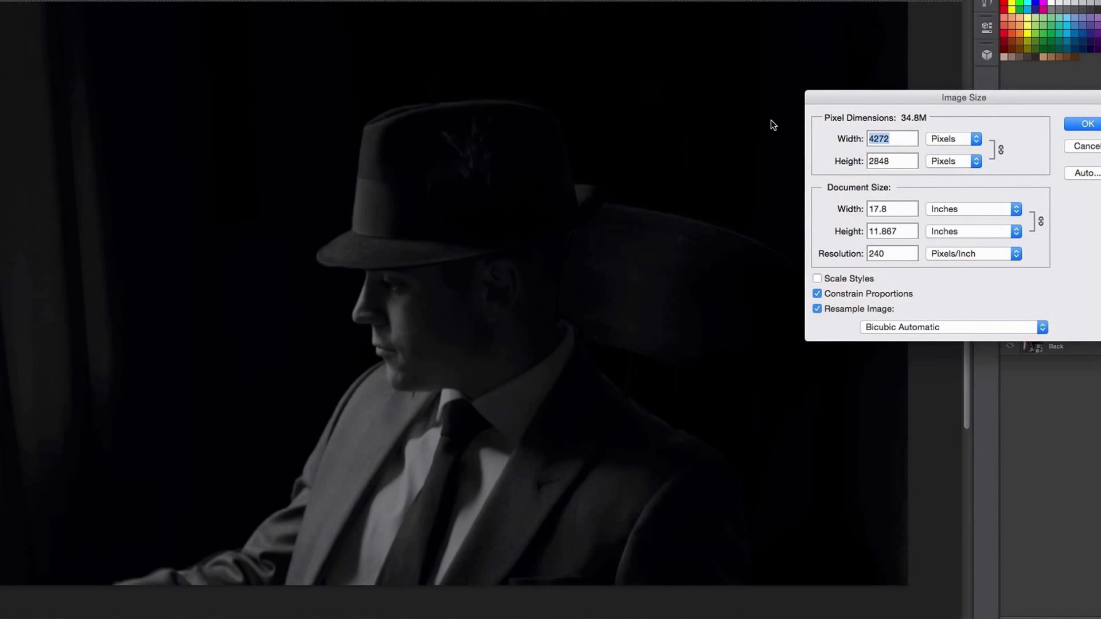
type("2000")
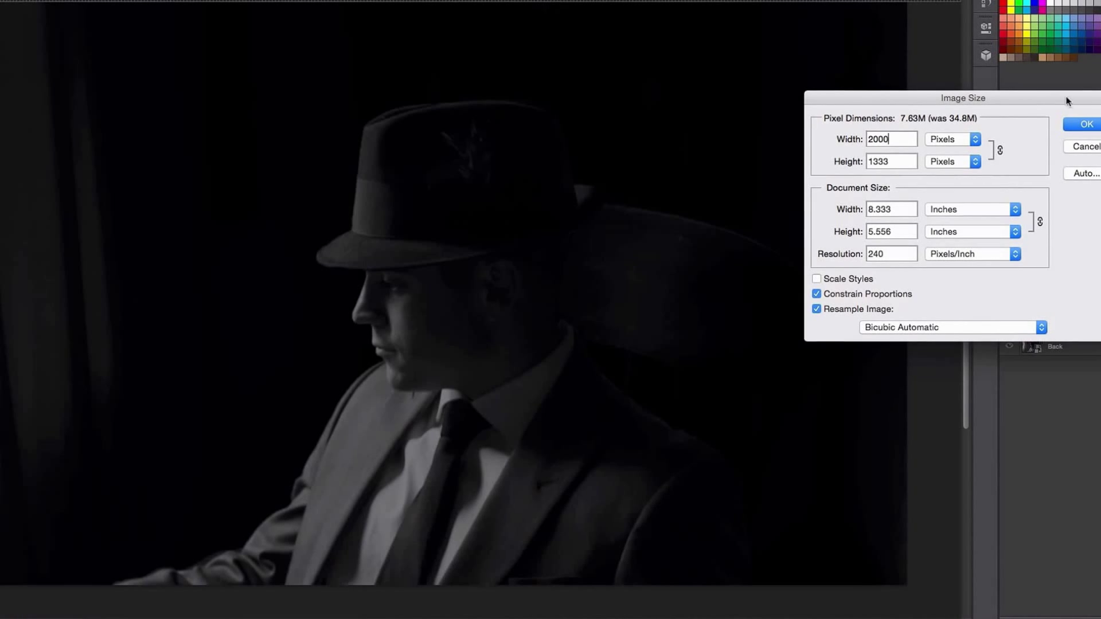
left_click(1088, 124)
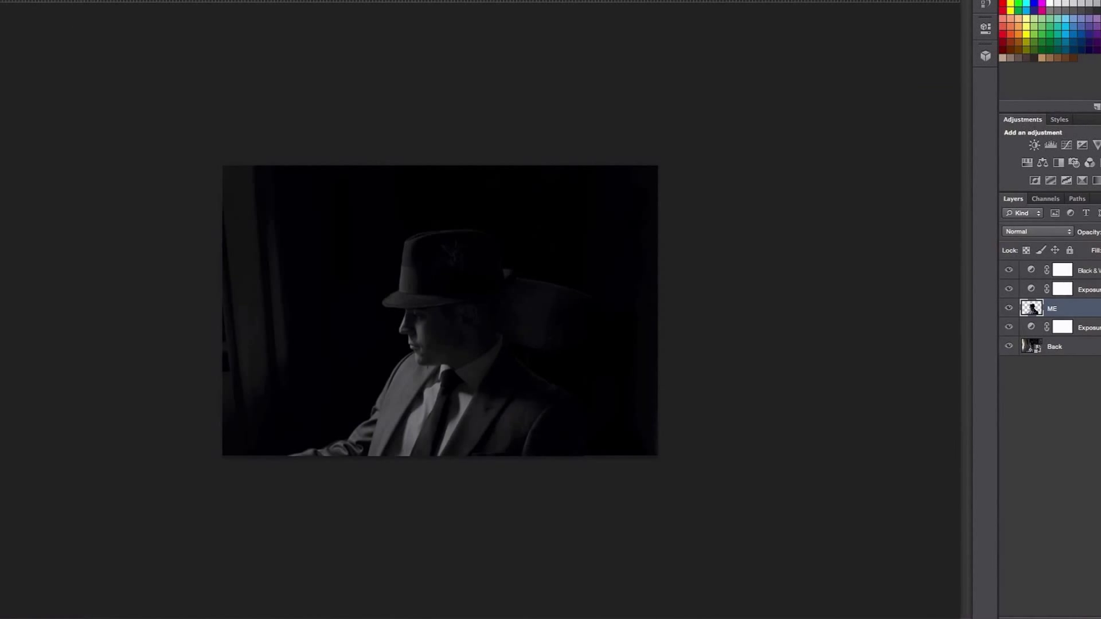
Save the portrait as a JPEG in Downloads at Quality 12 (Maximum), Baseline Optimized.
left_click(3, 0)
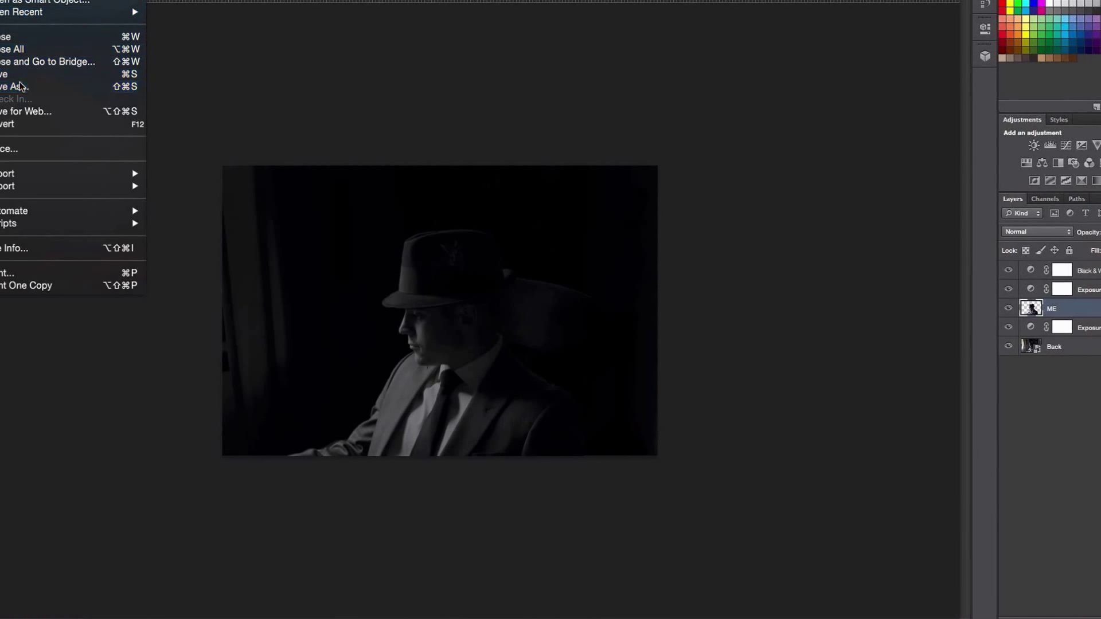
left_click(91, 86)
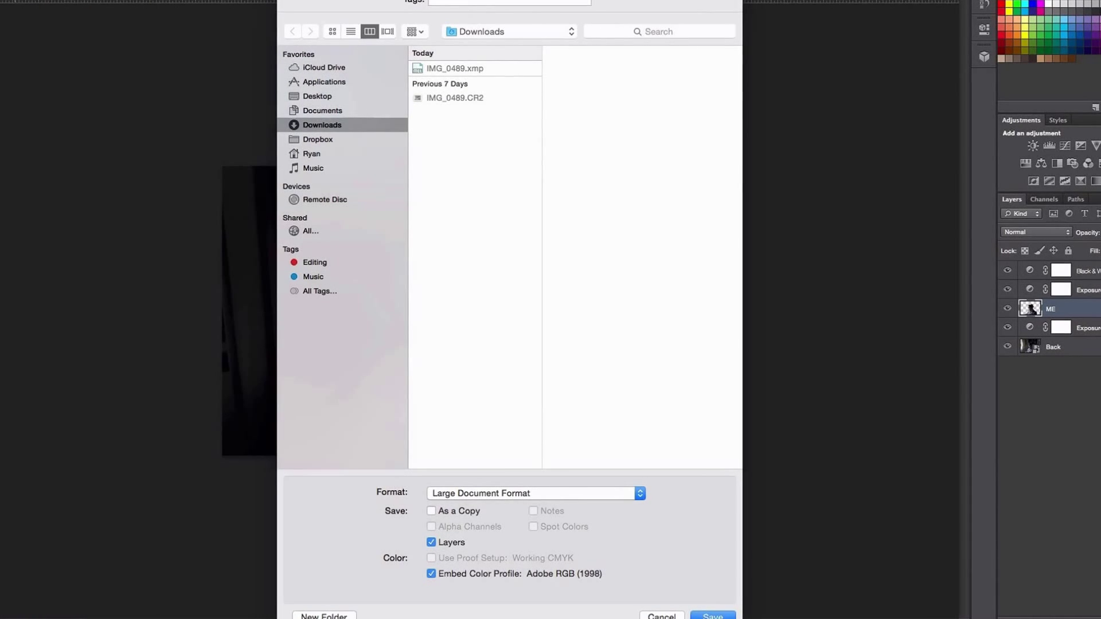
left_click(511, 493)
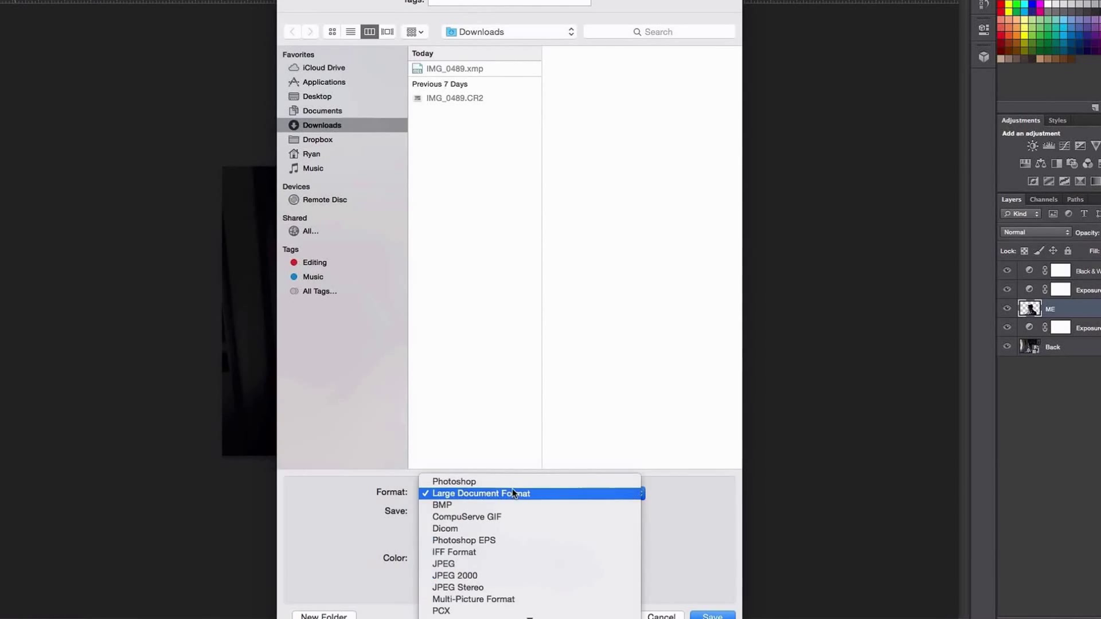
left_click(477, 567)
key("Return")
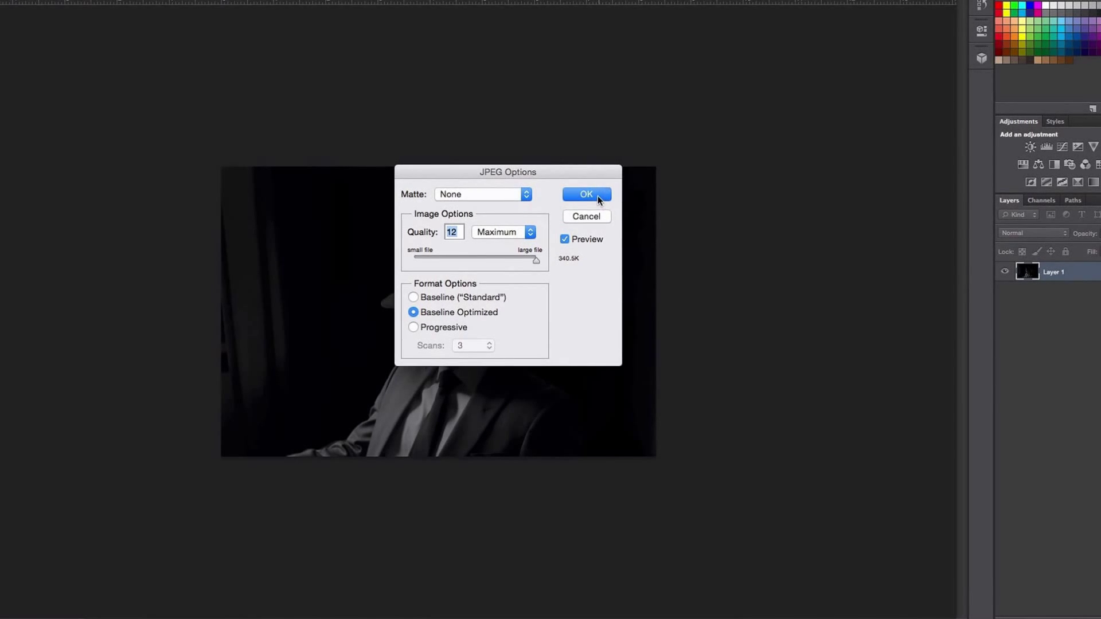
left_click(598, 193)
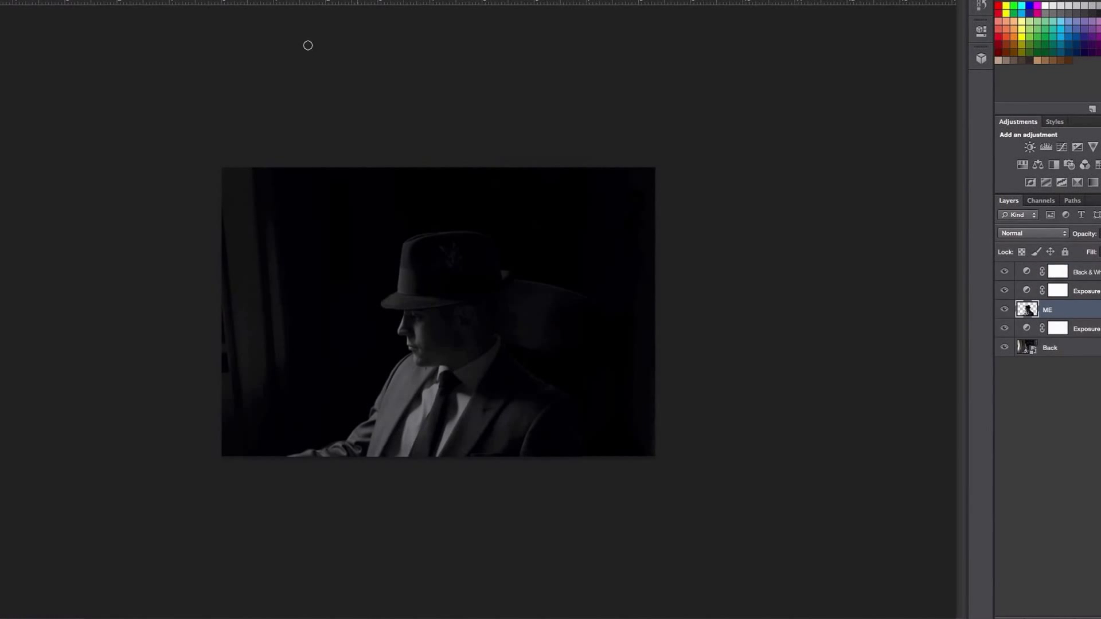
Open PS Demo.jpg and add a Brightness/Contrast layer set to Brightness 71, Contrast 42.
key("super+o")
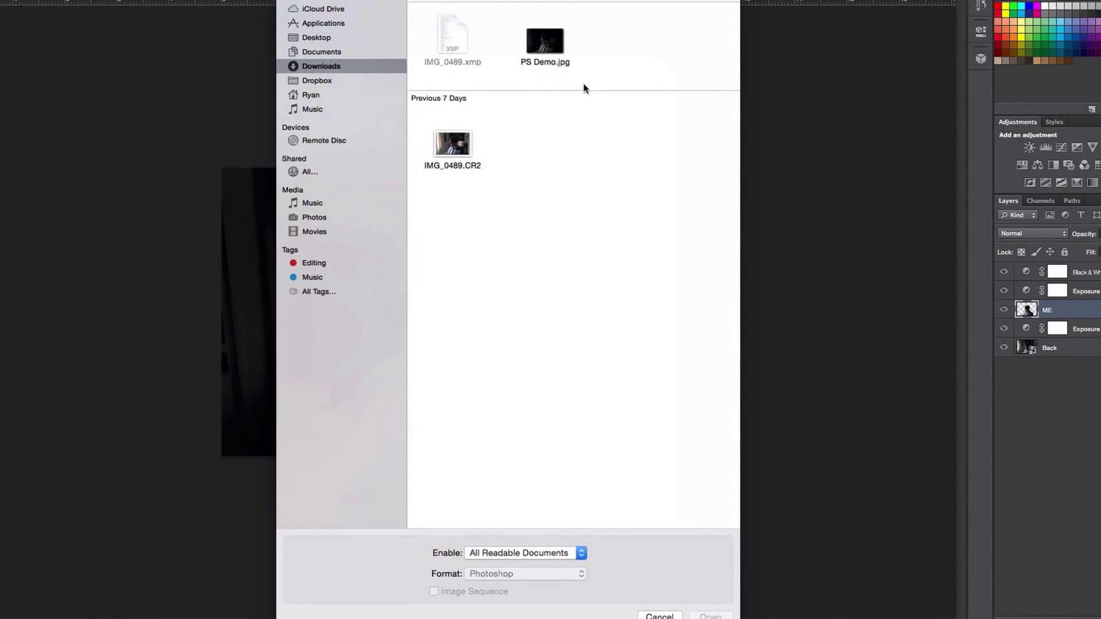
double_click(545, 41)
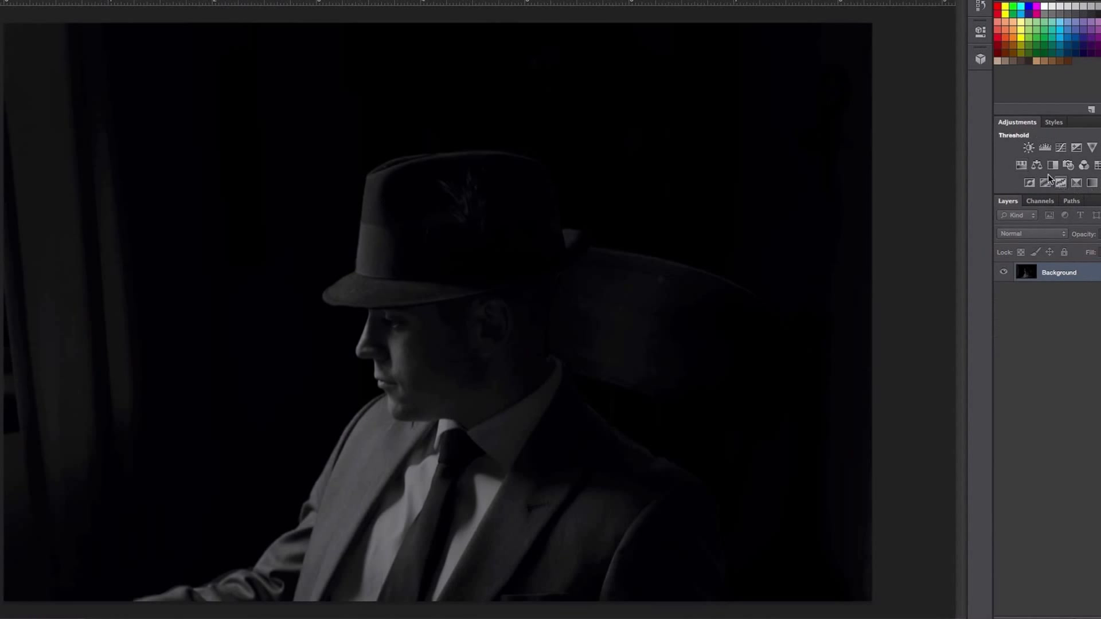
left_click(1028, 148)
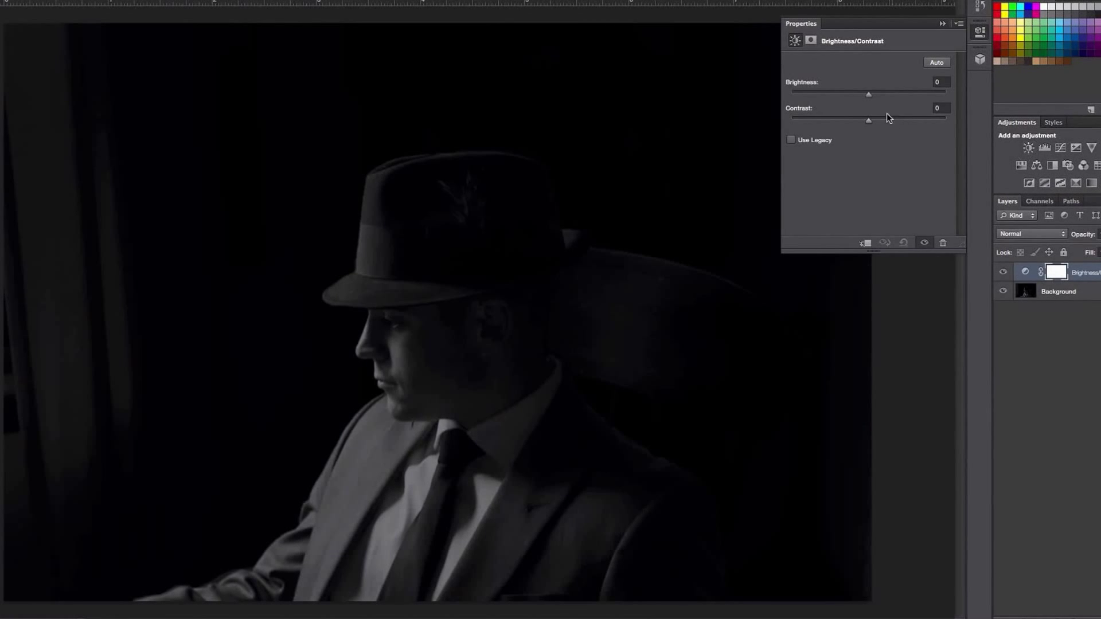
left_click_drag(881, 94, 882, 122)
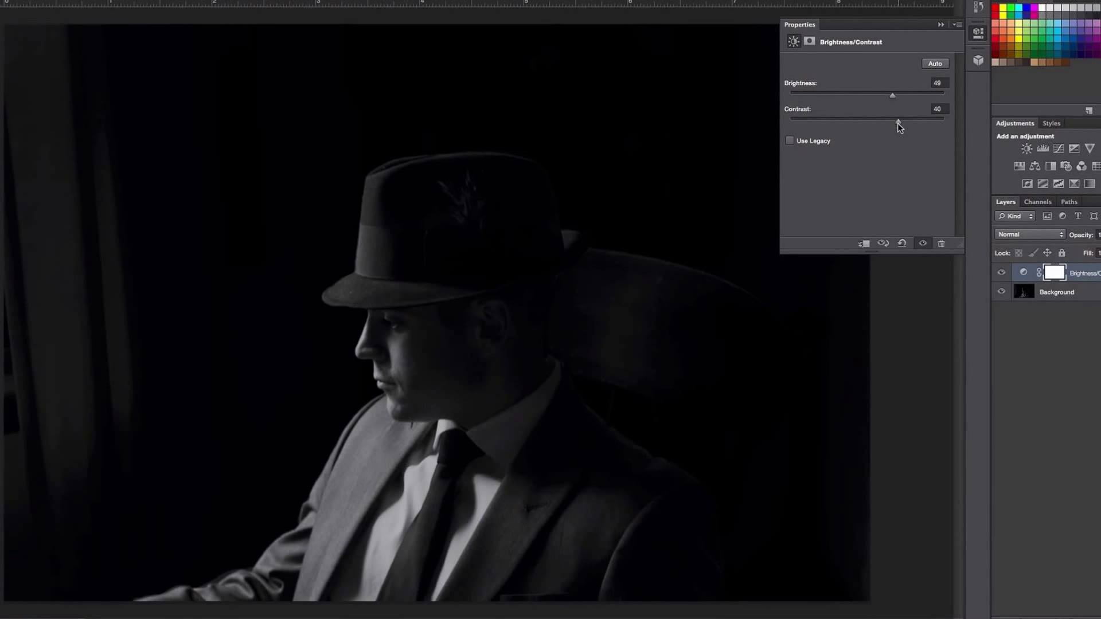
mouse_move(896, 123)
left_mouse_down()
mouse_move(886, 122)
mouse_move(904, 93)
mouse_move(899, 125)
left_mouse_up()
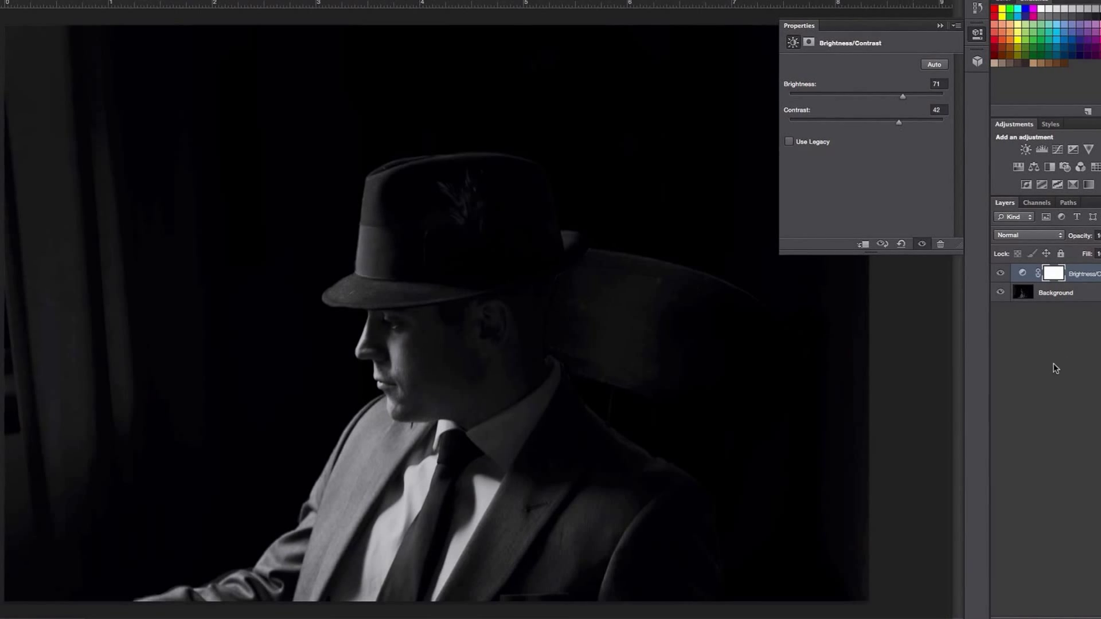
left_click(1064, 408)
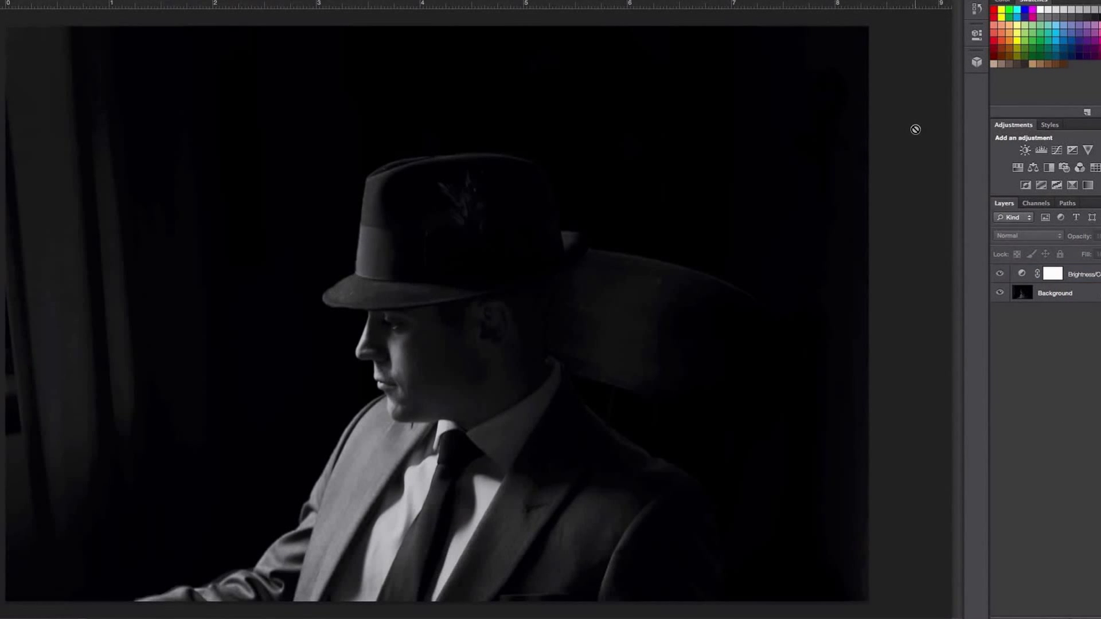